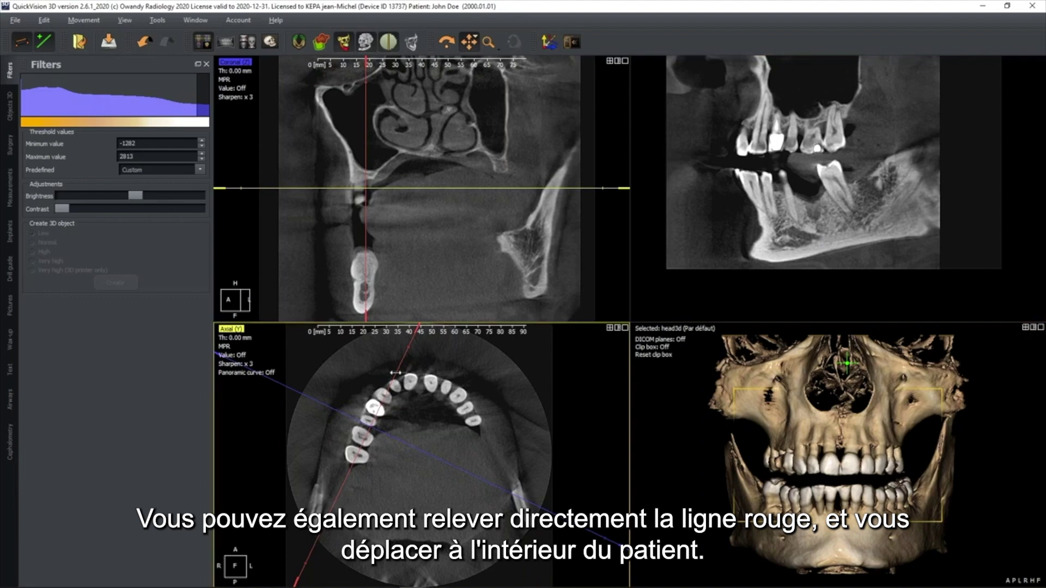
Shift the sagittal plane across the right-side teeth and align it with the patient's left-side teeth and jawbone in the axial view
{"action": "left_click_drag", "start_coordinate": [398, 374], "coordinate": [392, 376]}
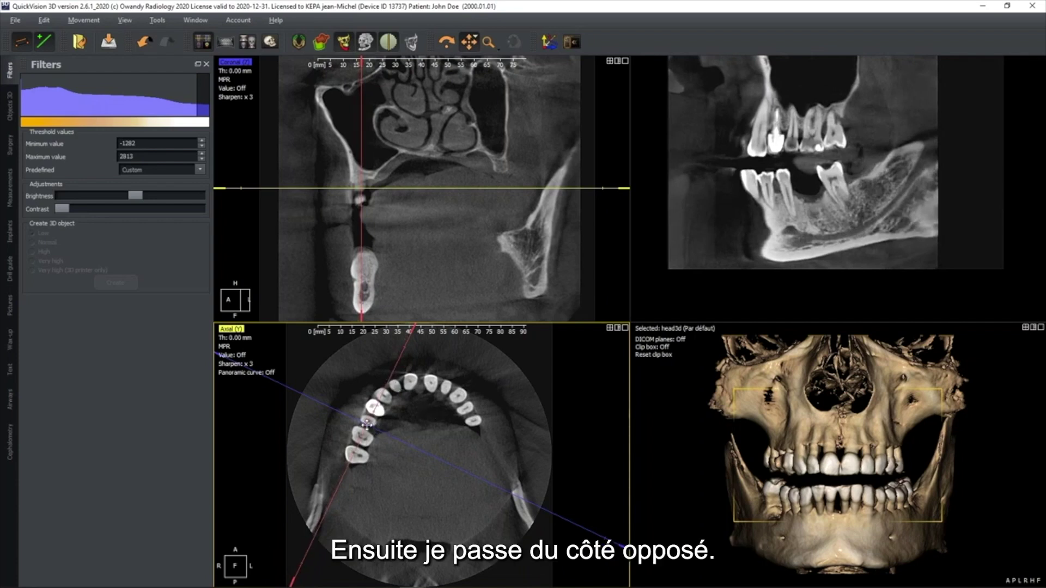
{"action": "left_click_drag", "start_coordinate": [444, 421], "coordinate": [460, 414]}
{"action": "left_click_drag", "start_coordinate": [461, 340], "coordinate": [440, 342]}
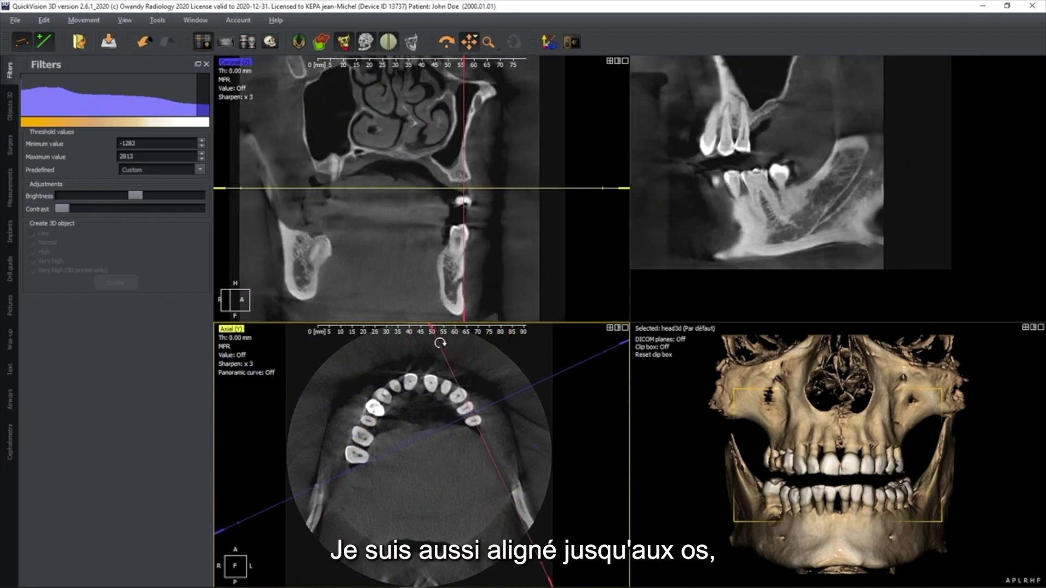
{"action": "left_click_drag", "start_coordinate": [457, 382], "coordinate": [451, 385]}
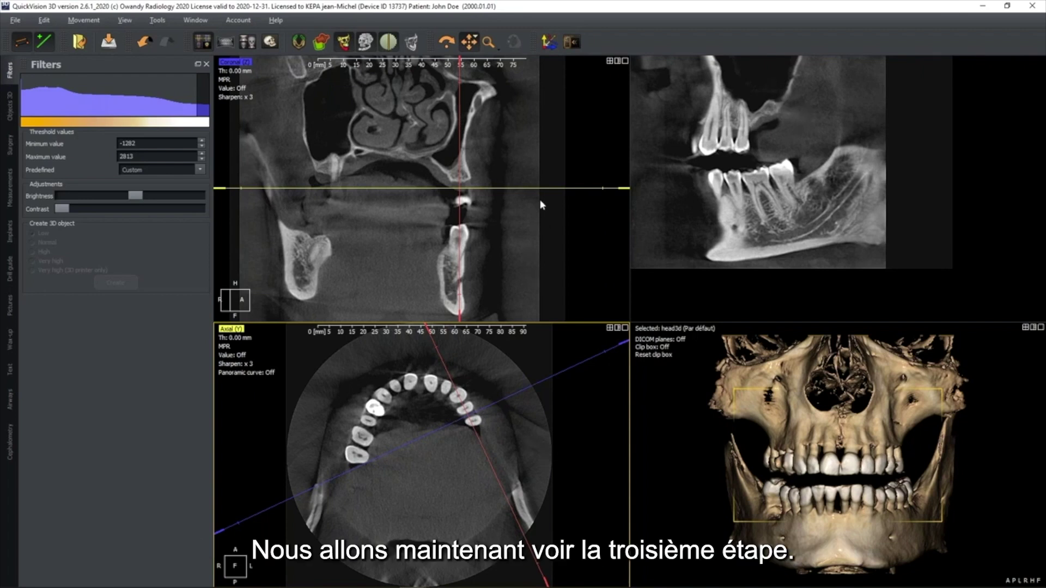
Reset the slice planes, center them on the upper central incisor, and tilt the coronal plane along that tooth's axis in the sagittal view
{"action": "left_click", "coordinate": [547, 47]}
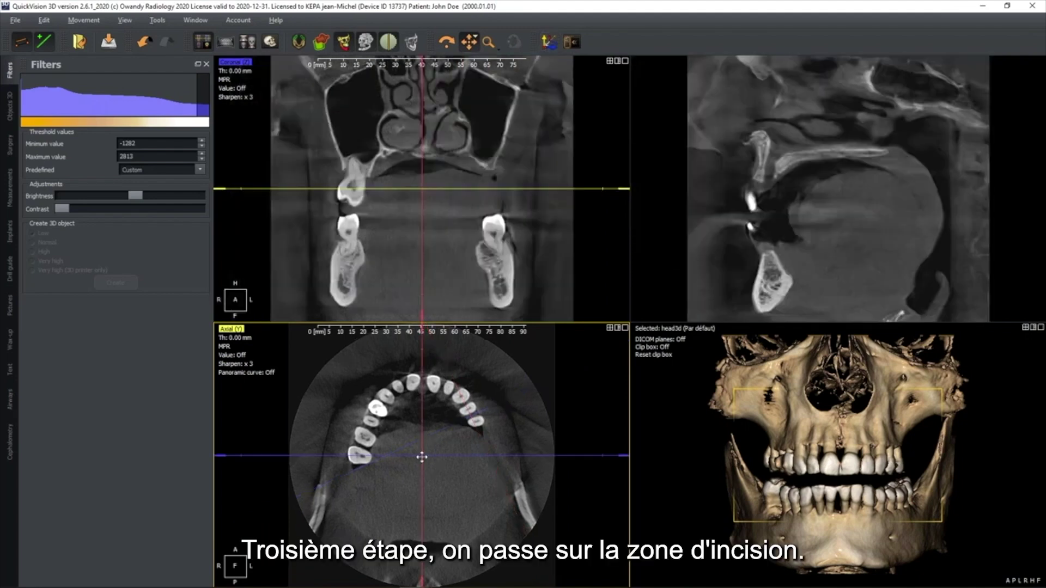
{"action": "left_click_drag", "start_coordinate": [422, 455], "coordinate": [412, 383]}
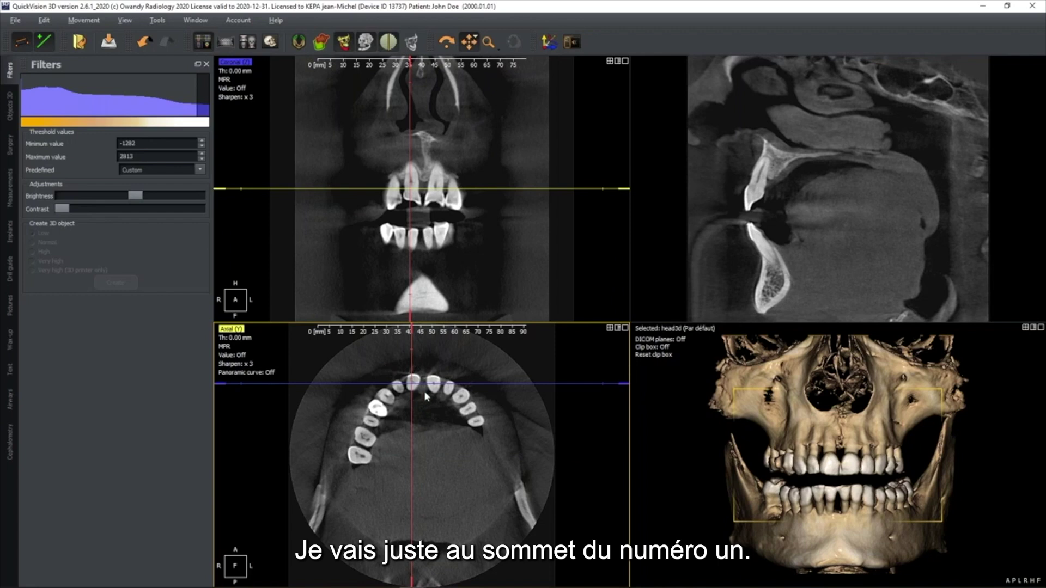
{"action": "left_click", "coordinate": [802, 225]}
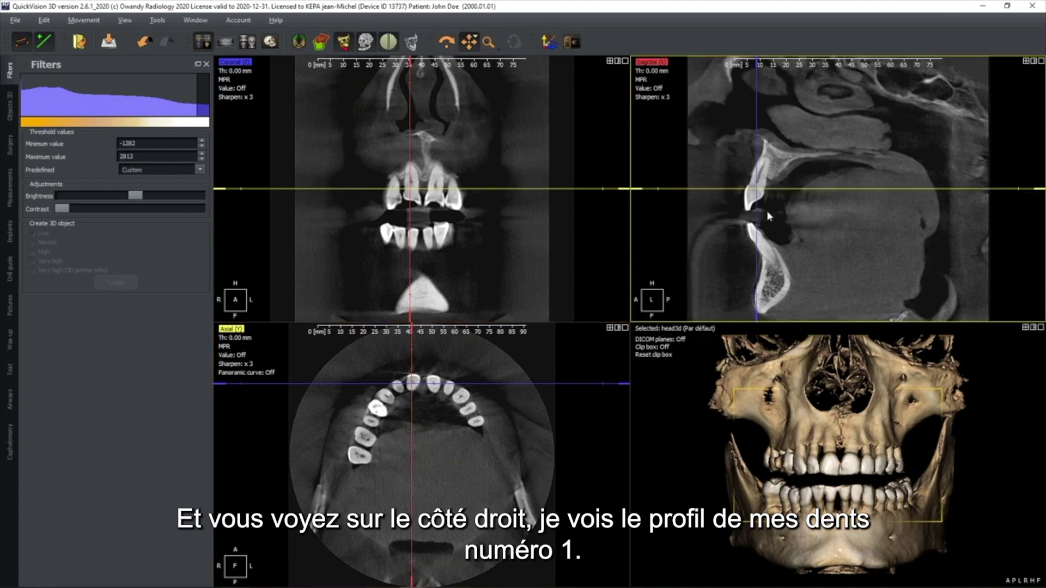
{"action": "left_click_drag", "start_coordinate": [760, 194], "coordinate": [769, 128]}
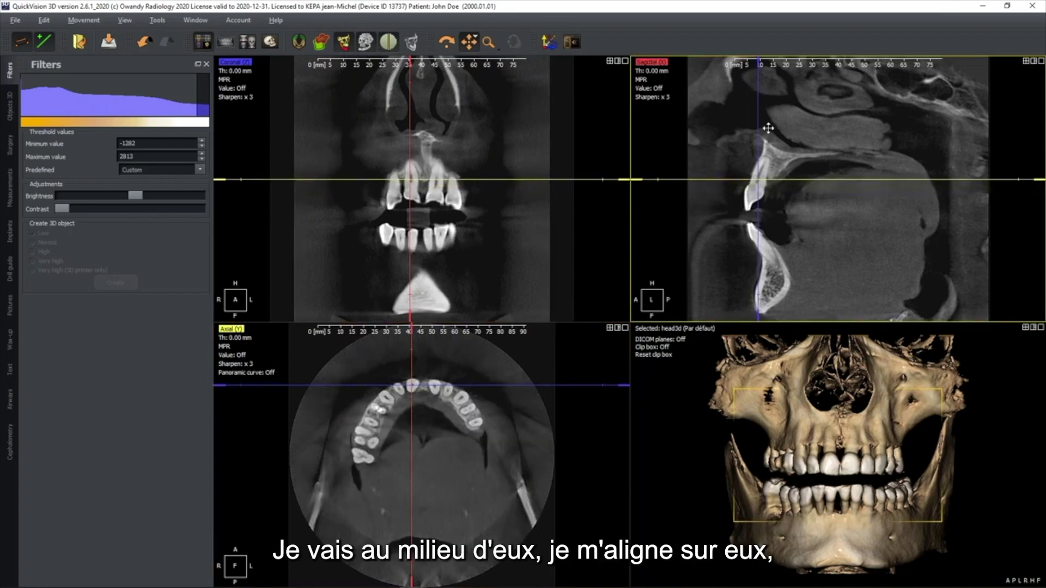
{"action": "left_click_drag", "start_coordinate": [760, 74], "coordinate": [791, 79]}
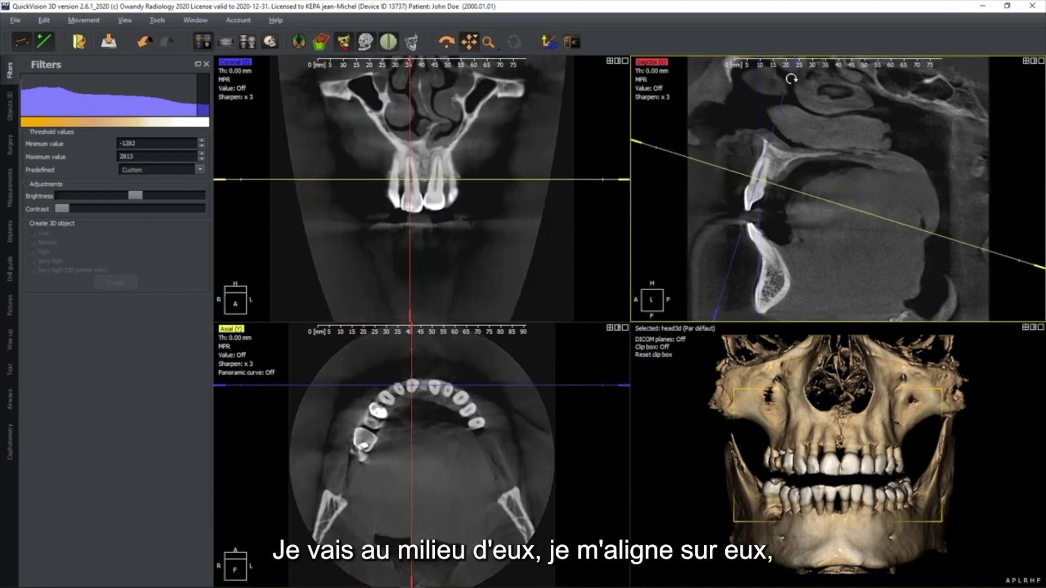
Enlarge the coronal view without its reference lines and examine the slices from the upper central incisors back to the canines
{"action": "scroll", "coordinate": [490, 214], "scroll_direction": "up", "scroll_amount": 2}
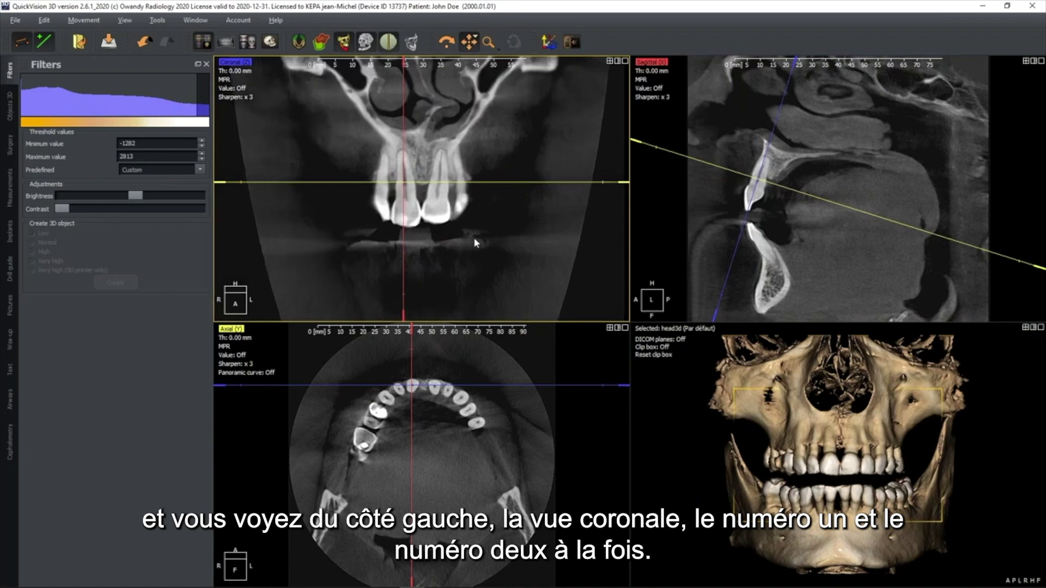
{"action": "key", "text": "h"}
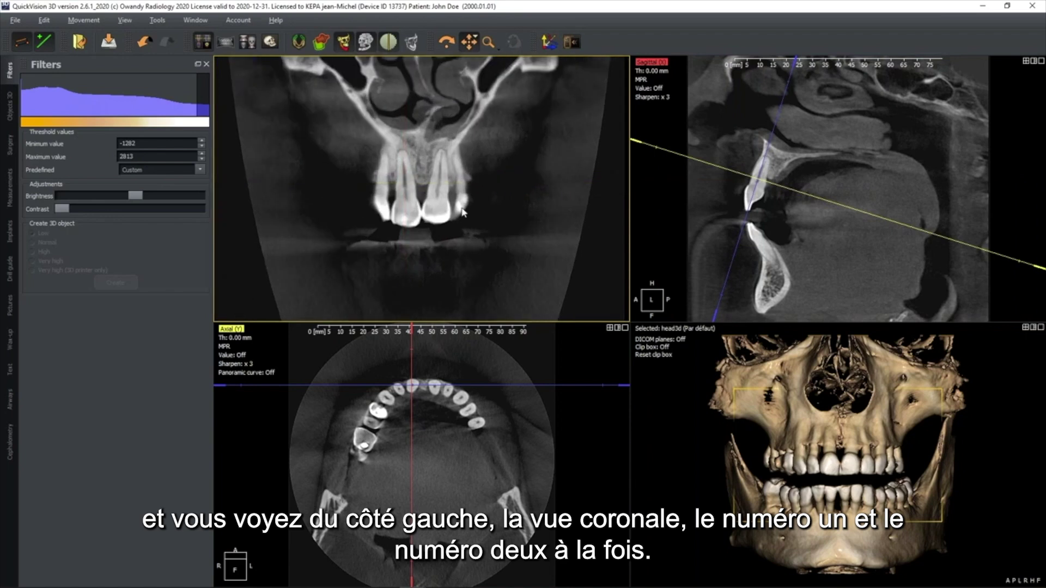
{"action": "scroll", "coordinate": [463, 210], "scroll_direction": "down", "scroll_amount": 5}
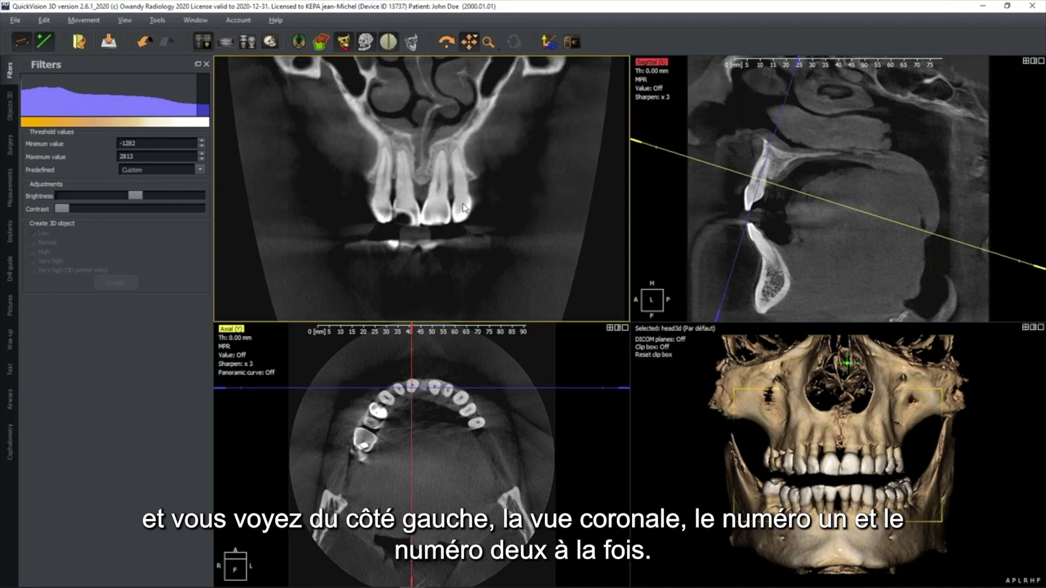
{"action": "scroll", "coordinate": [464, 198], "scroll_direction": "down", "scroll_amount": 6}
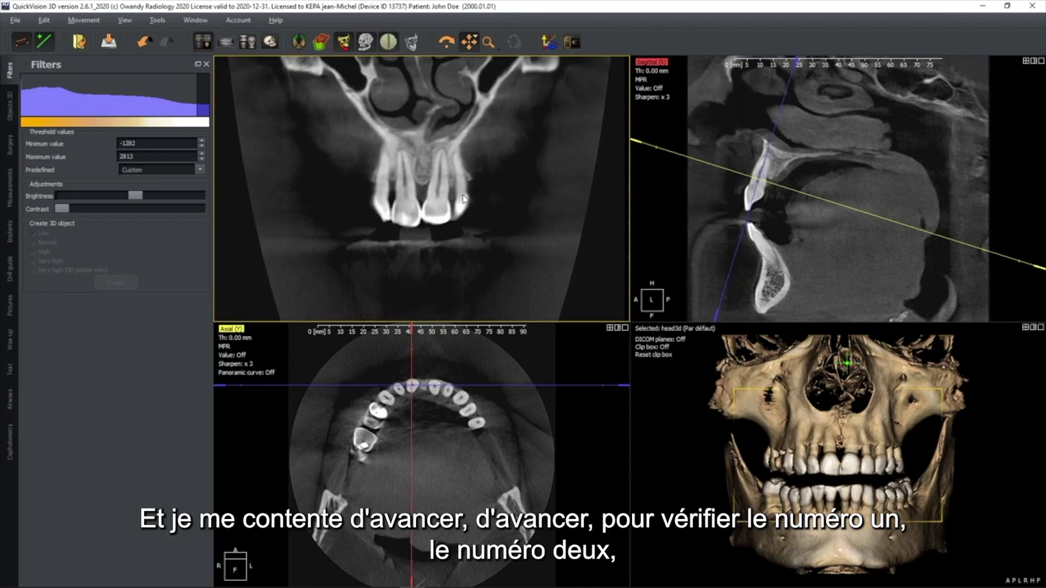
{"action": "scroll", "coordinate": [464, 198], "scroll_direction": "down", "scroll_amount": 6}
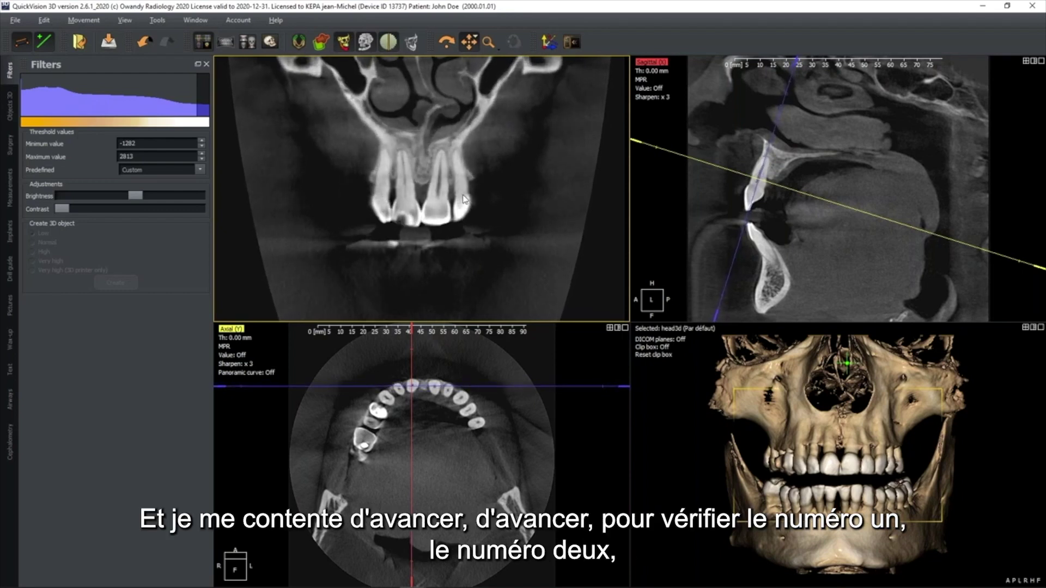
{"action": "scroll", "coordinate": [464, 198], "scroll_direction": "down", "scroll_amount": 6}
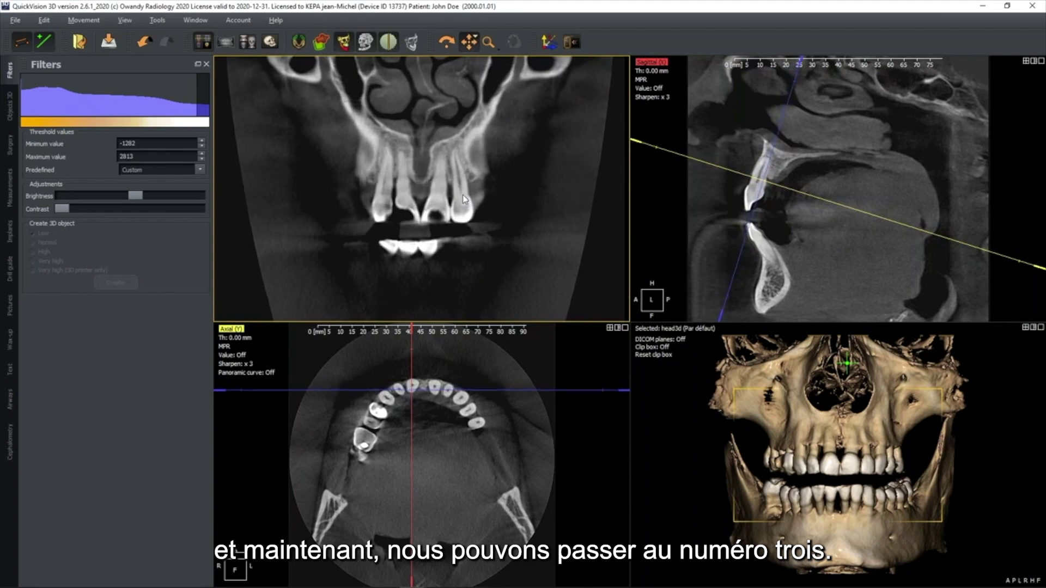
{"action": "scroll", "coordinate": [463, 199], "scroll_direction": "down", "scroll_amount": 6}
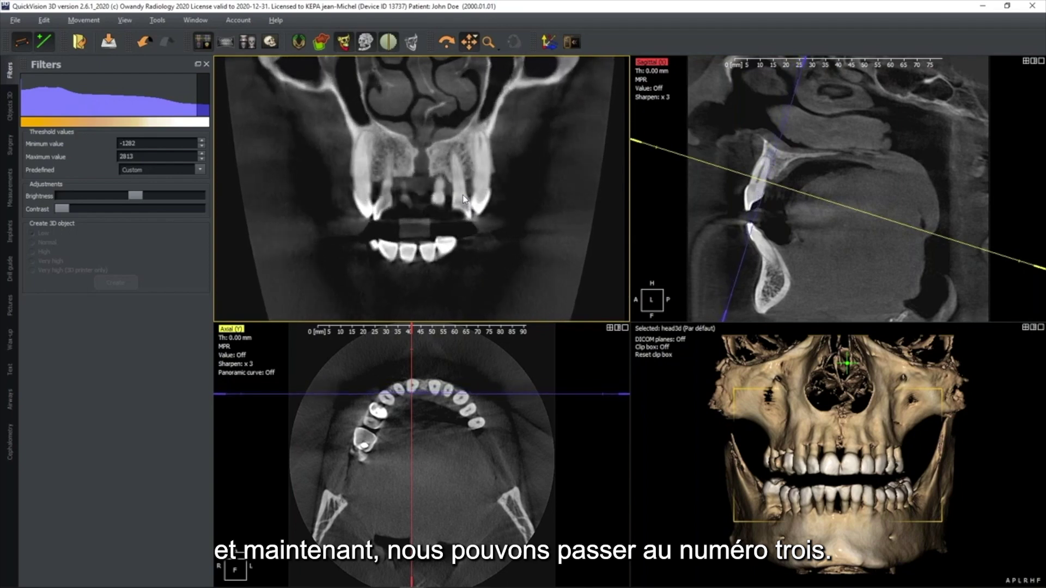
{"action": "scroll", "coordinate": [464, 198], "scroll_direction": "down", "scroll_amount": 3}
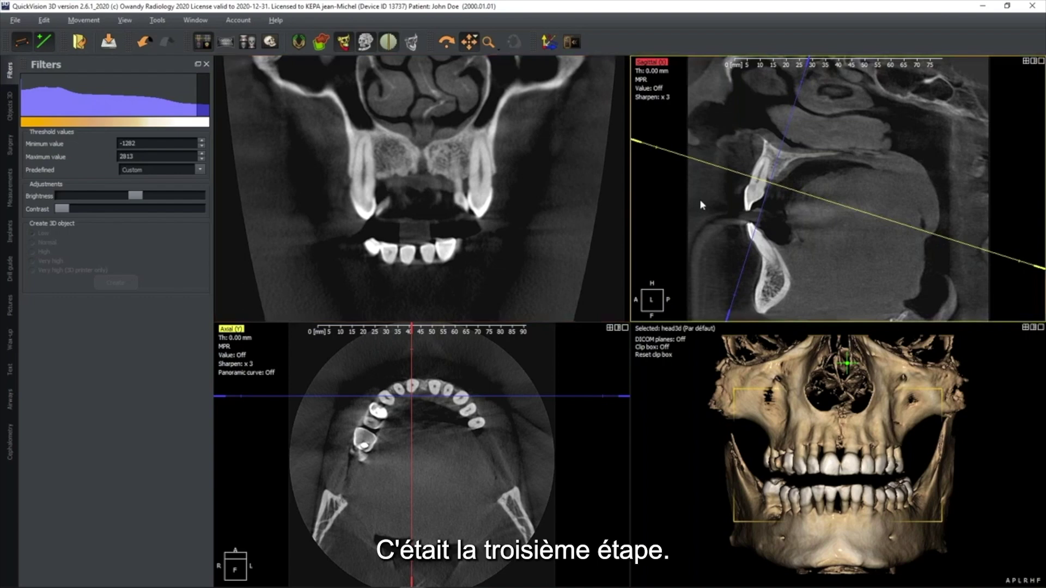
Move the plane intersection to the lower incisors, tilt the coronal plane along their axis, and examine the coronal slices
{"action": "left_click_drag", "start_coordinate": [770, 184], "coordinate": [761, 244]}
{"action": "left_click_drag", "start_coordinate": [793, 74], "coordinate": [679, 118]}
{"action": "left_click_drag", "start_coordinate": [489, 270], "coordinate": [500, 183]}
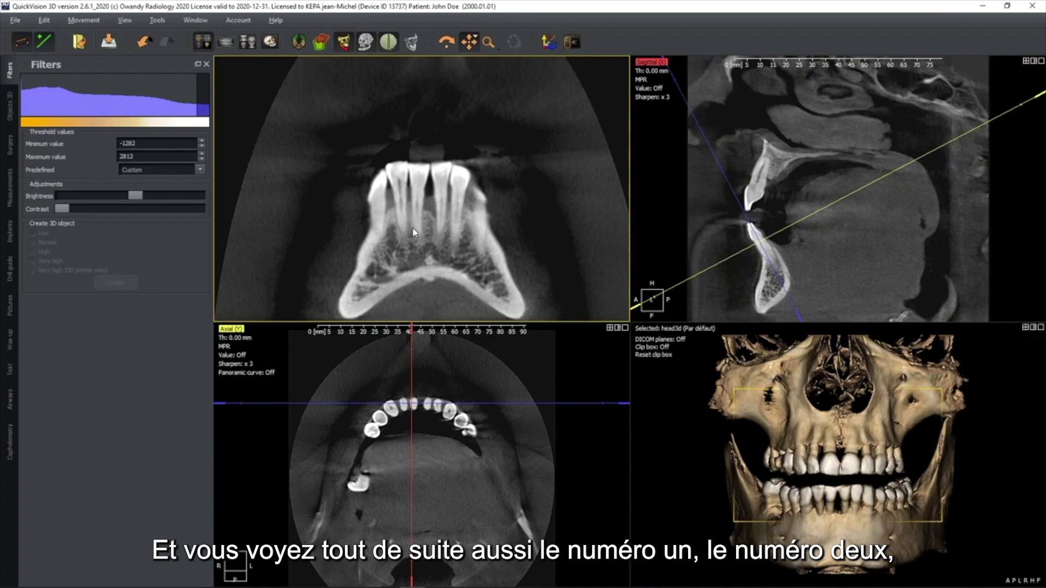
{"action": "scroll", "coordinate": [413, 229], "scroll_direction": "down", "scroll_amount": 5}
{"action": "scroll", "coordinate": [414, 225], "scroll_direction": "down", "scroll_amount": 6}
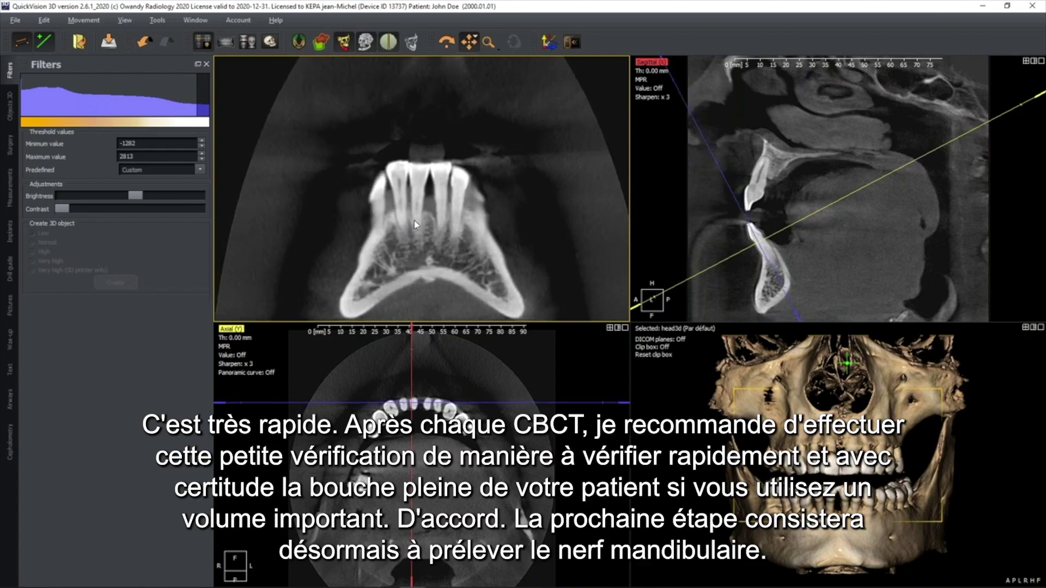
{"action": "scroll", "coordinate": [415, 224], "scroll_direction": "down", "scroll_amount": 2}
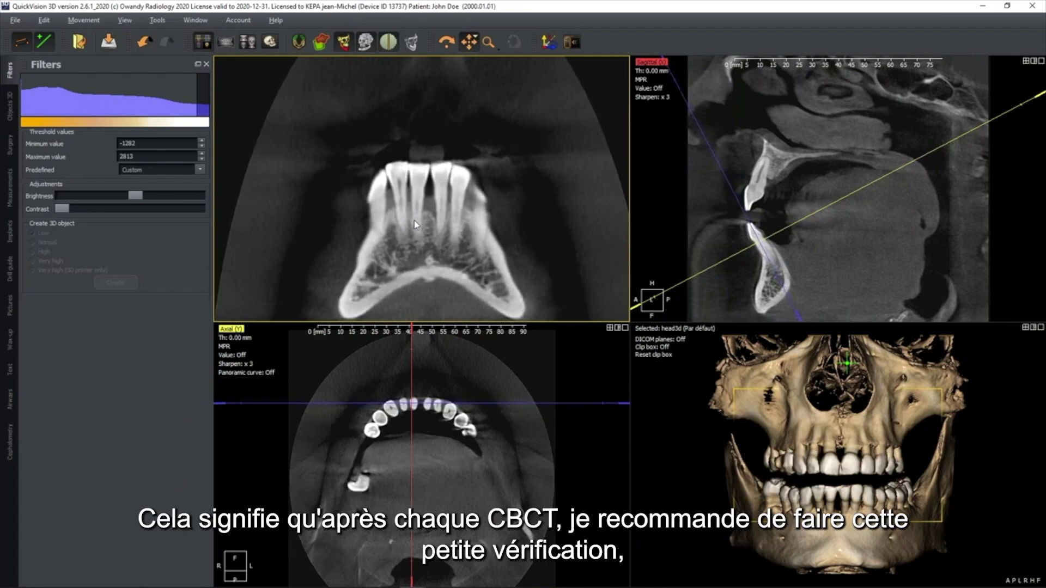
Reset the slice planes and align the sagittal plane with the patient's right-side teeth and jawbone in the axial view
{"action": "left_click", "coordinate": [549, 47]}
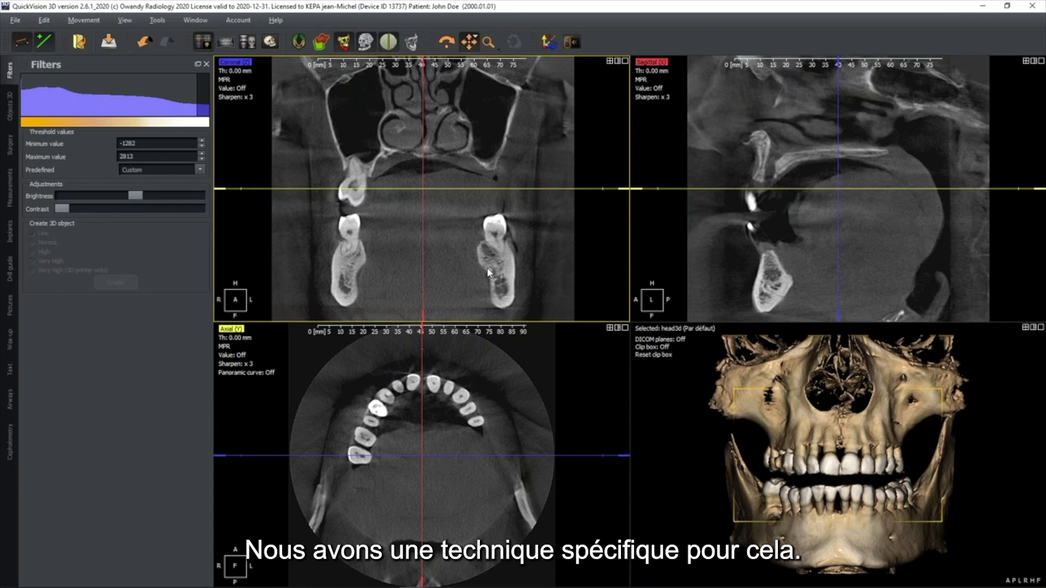
{"action": "left_click", "coordinate": [451, 432]}
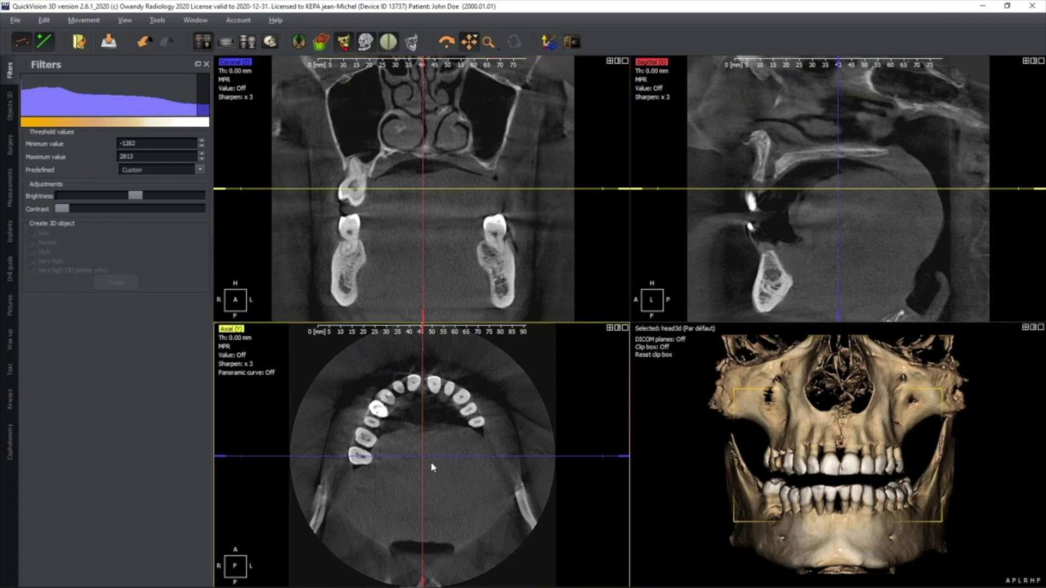
{"action": "left_click_drag", "start_coordinate": [422, 456], "coordinate": [370, 428]}
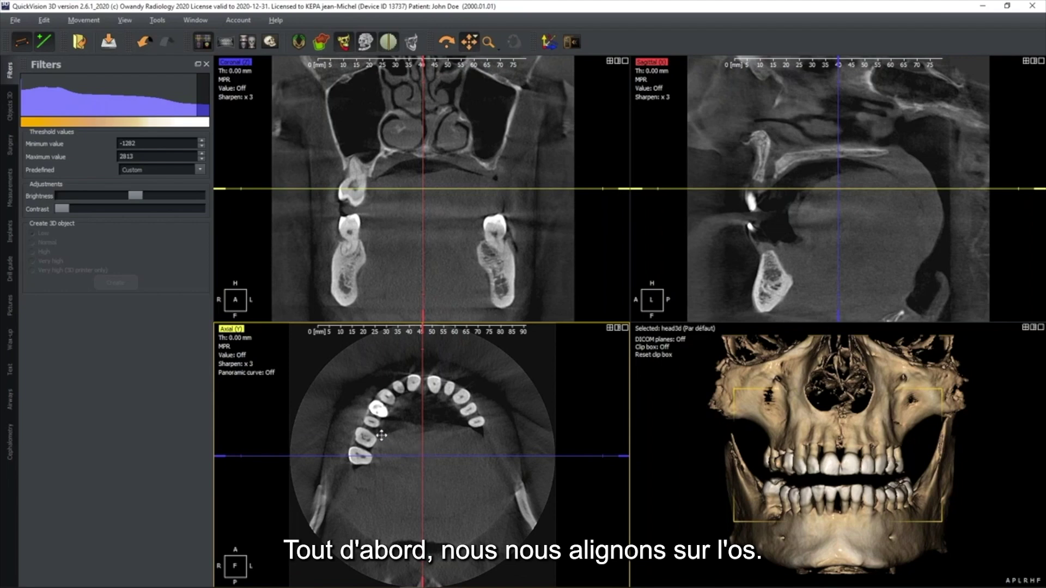
{"action": "left_click_drag", "start_coordinate": [370, 343], "coordinate": [403, 344]}
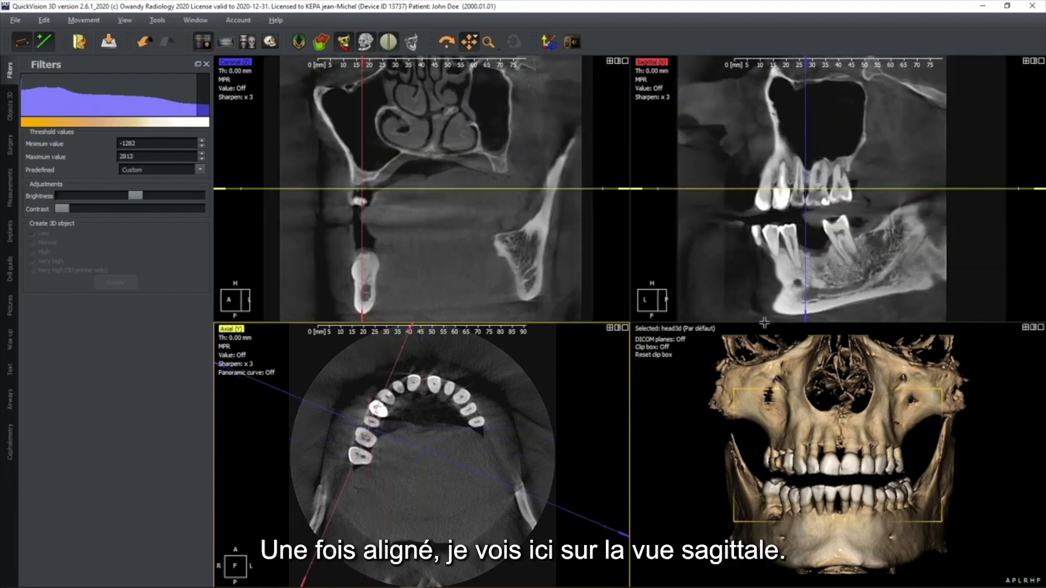
Locate the right mental foramen on the 3D skull and shift the coronal plane to it with the lower jaw enlarged
{"action": "scroll", "coordinate": [862, 267], "scroll_direction": "up", "scroll_amount": 1}
{"action": "left_click_drag", "start_coordinate": [862, 266], "coordinate": [863, 216]}
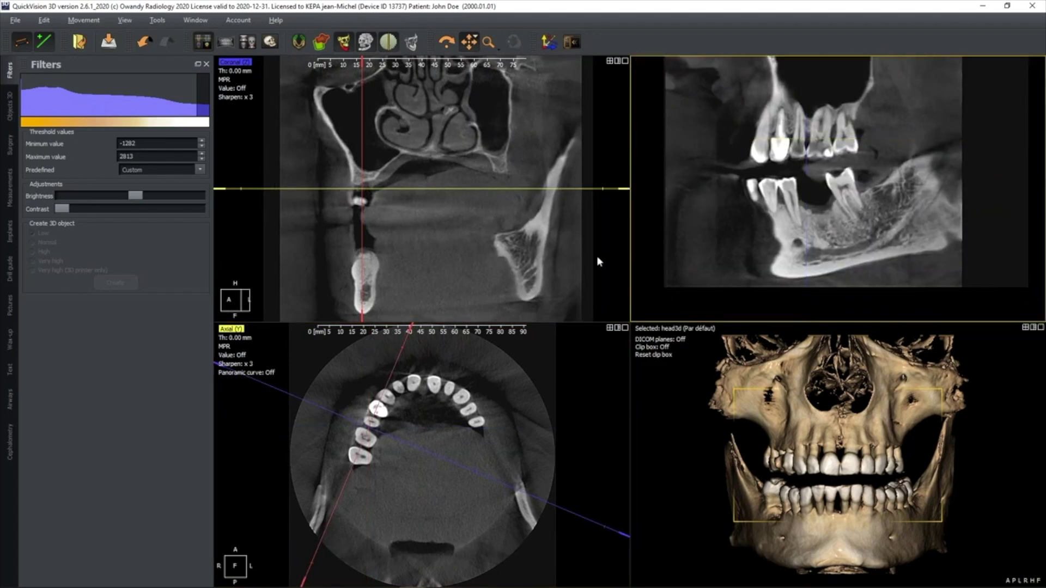
{"action": "left_click", "coordinate": [539, 245]}
{"action": "scroll", "coordinate": [494, 240], "scroll_direction": "up", "scroll_amount": 3}
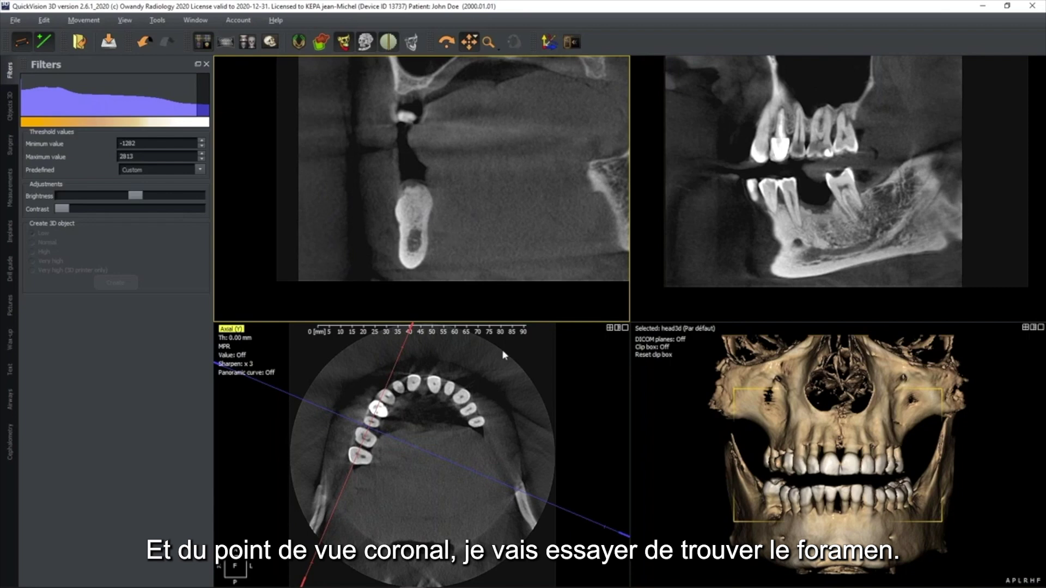
{"action": "left_click", "coordinate": [797, 436]}
{"action": "left_click_drag", "start_coordinate": [798, 436], "coordinate": [857, 451]}
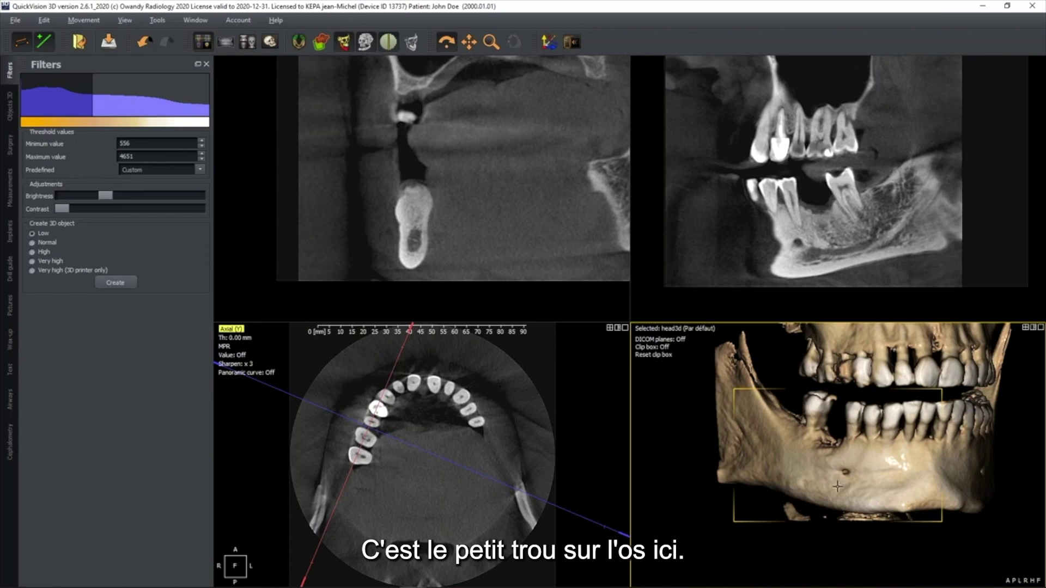
{"action": "left_click_drag", "start_coordinate": [390, 438], "coordinate": [393, 432]}
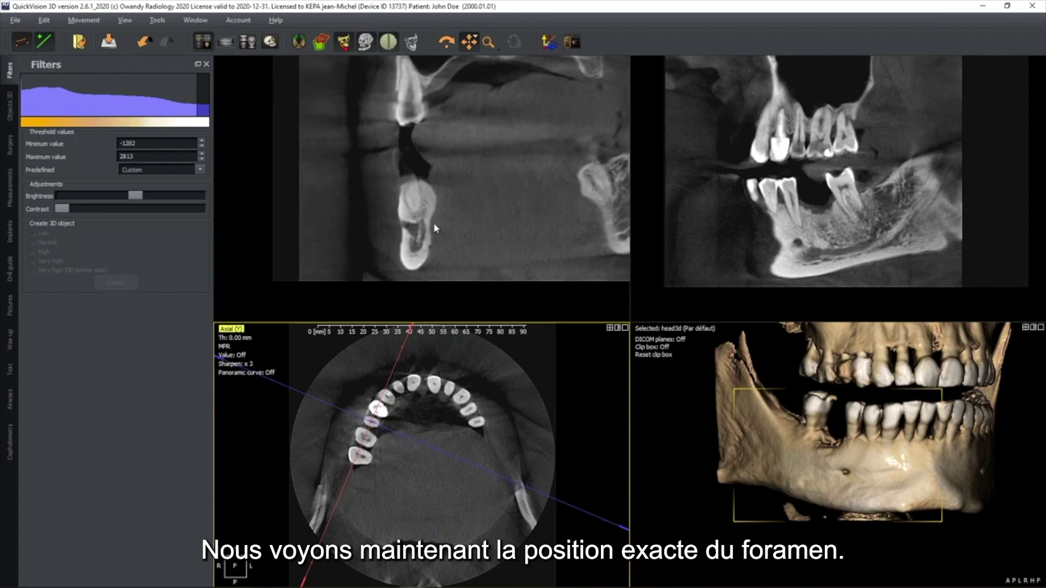
Center the sagittal plane on the nerve canal in the coronal view and rotate it in the axial view to follow the mandibular nerve
{"action": "left_click", "coordinate": [412, 220]}
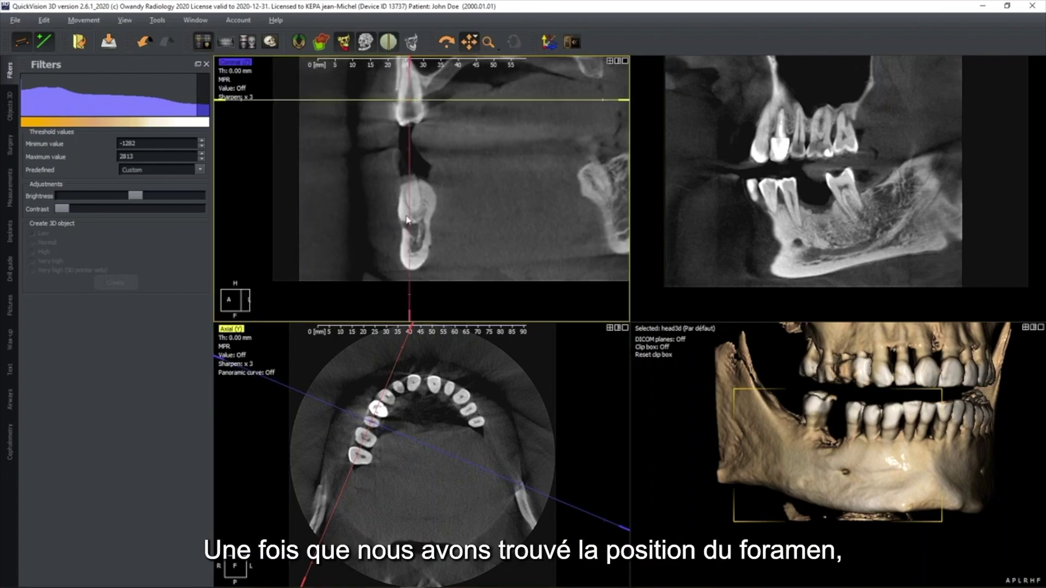
{"action": "left_click_drag", "start_coordinate": [408, 220], "coordinate": [411, 224]}
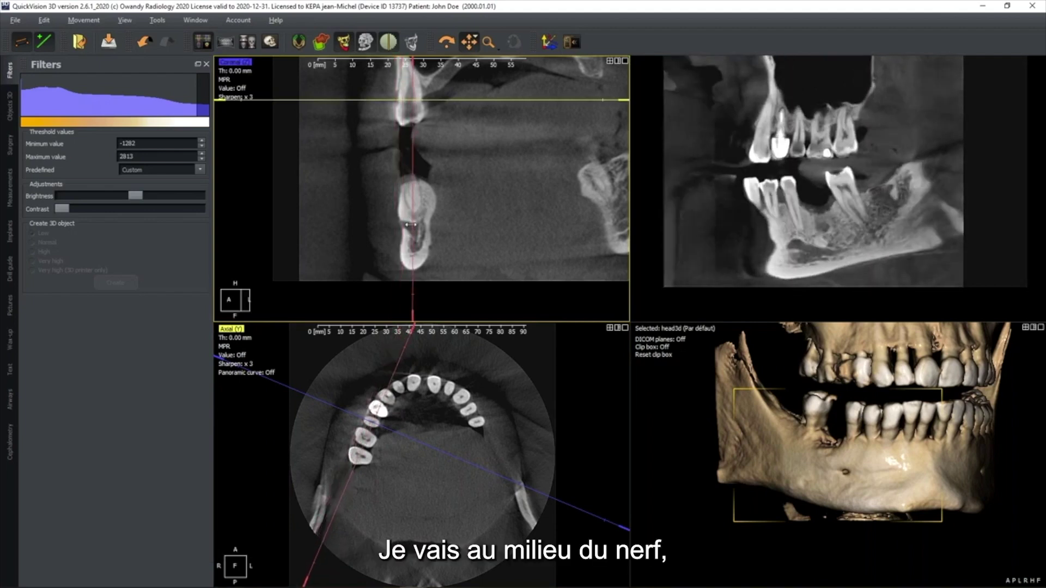
{"action": "left_click", "coordinate": [827, 247]}
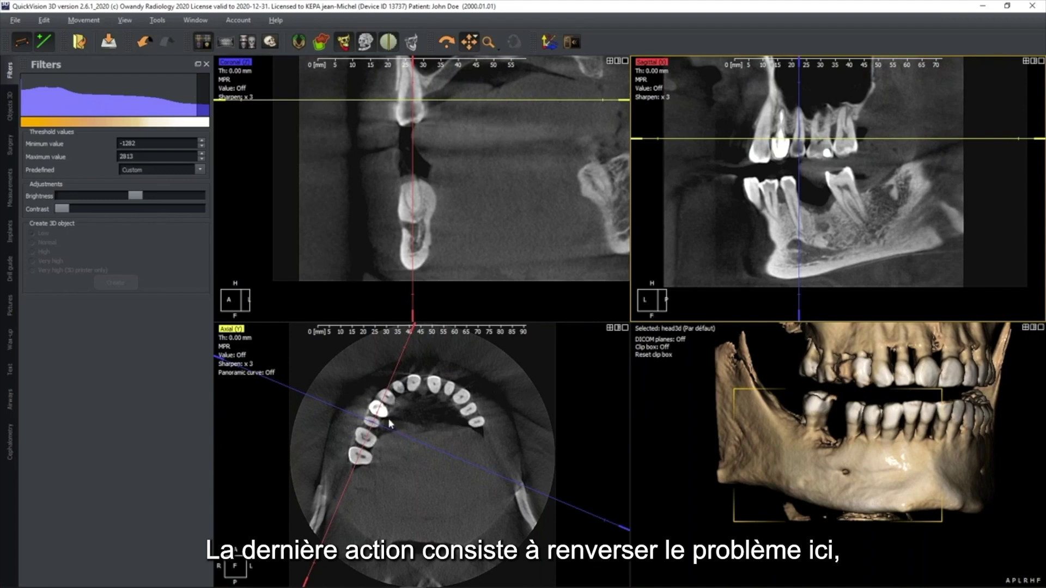
{"action": "left_click_drag", "start_coordinate": [613, 526], "coordinate": [603, 541]}
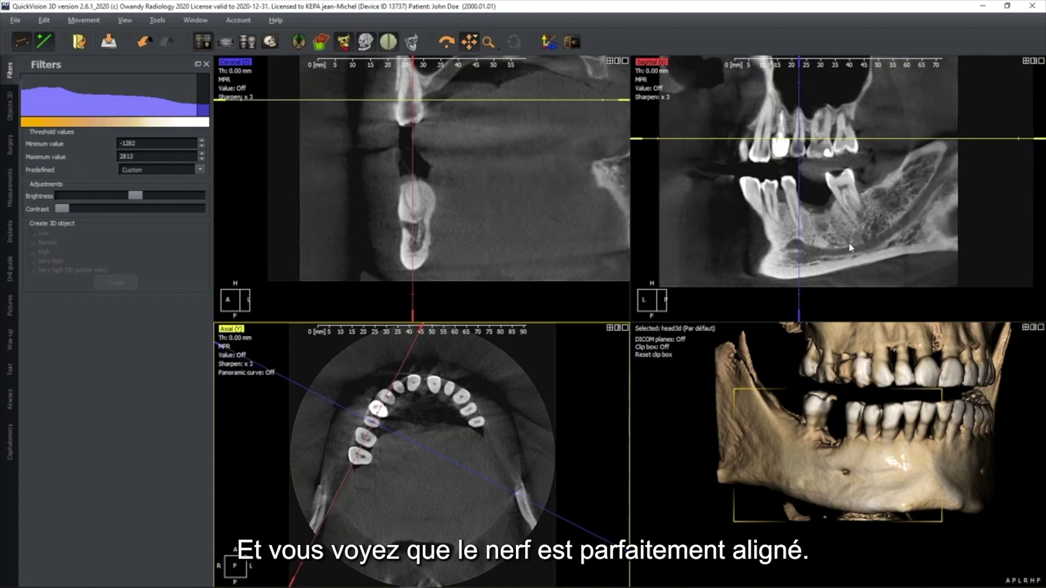
Create a 3D nerve object and place its first two points at the right mental foramen in the coronal view
{"action": "left_click", "coordinate": [734, 220]}
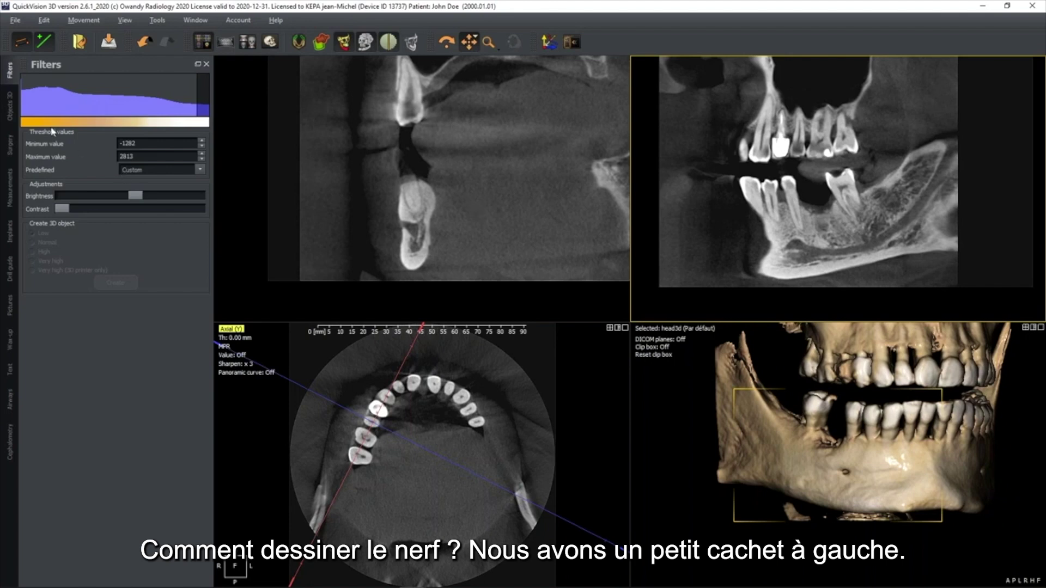
{"action": "left_click", "coordinate": [11, 109]}
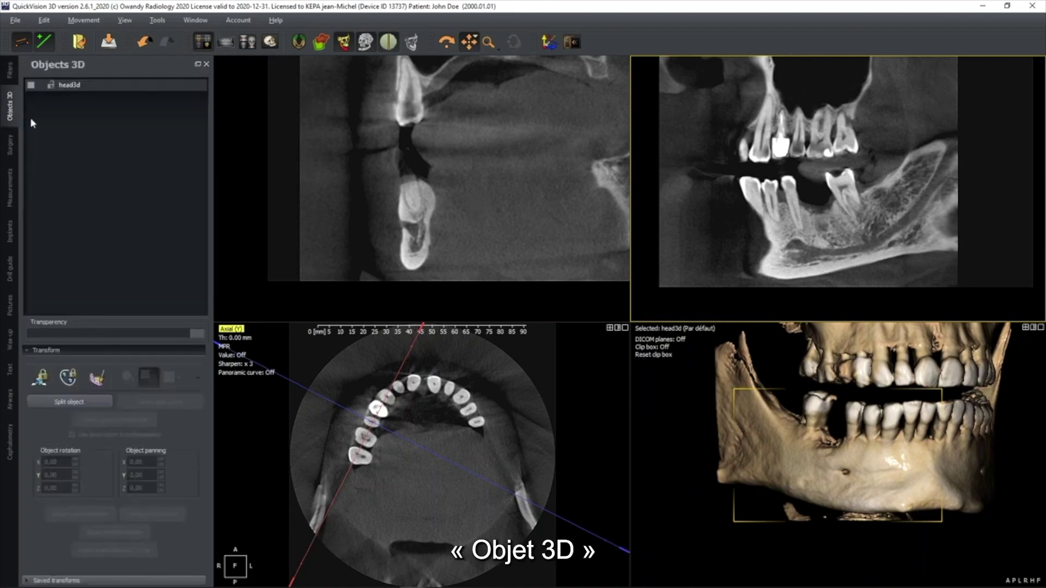
{"action": "left_click", "coordinate": [96, 377]}
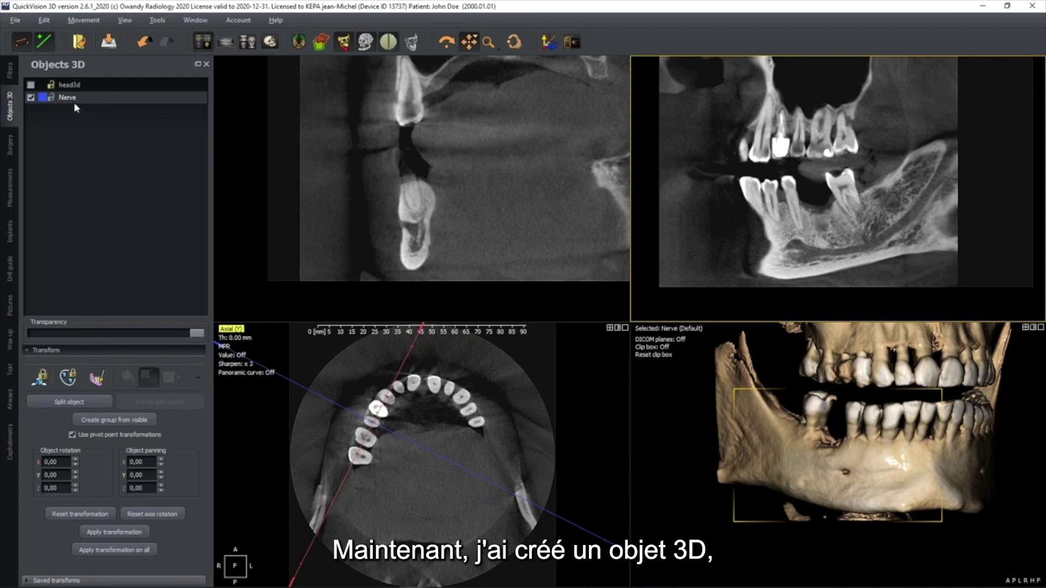
{"action": "left_click", "coordinate": [476, 102]}
{"action": "left_click", "coordinate": [371, 206]}
{"action": "left_click", "coordinate": [414, 227]}
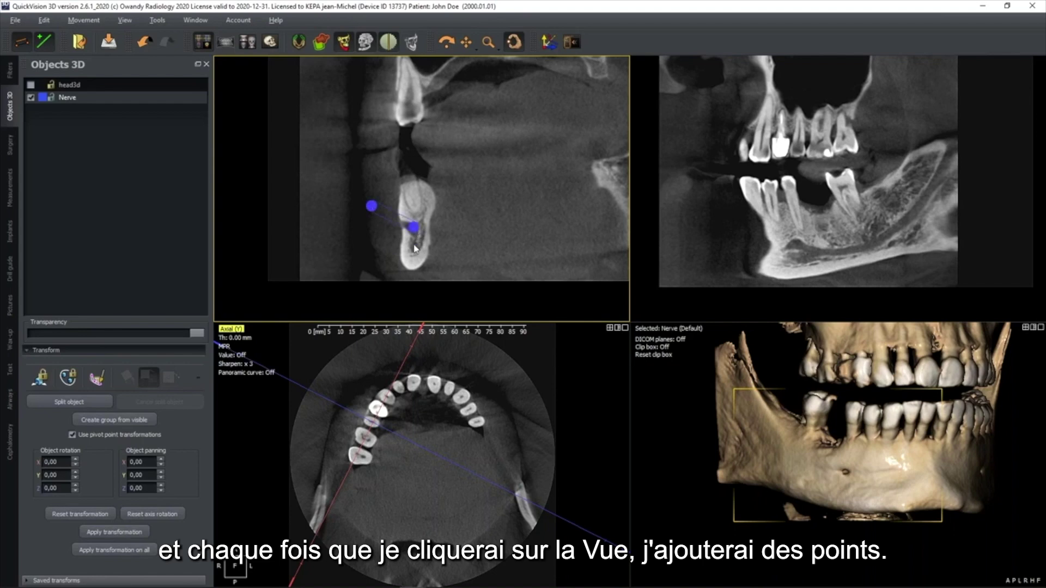
{"action": "left_click_drag", "start_coordinate": [381, 246], "coordinate": [414, 233]}
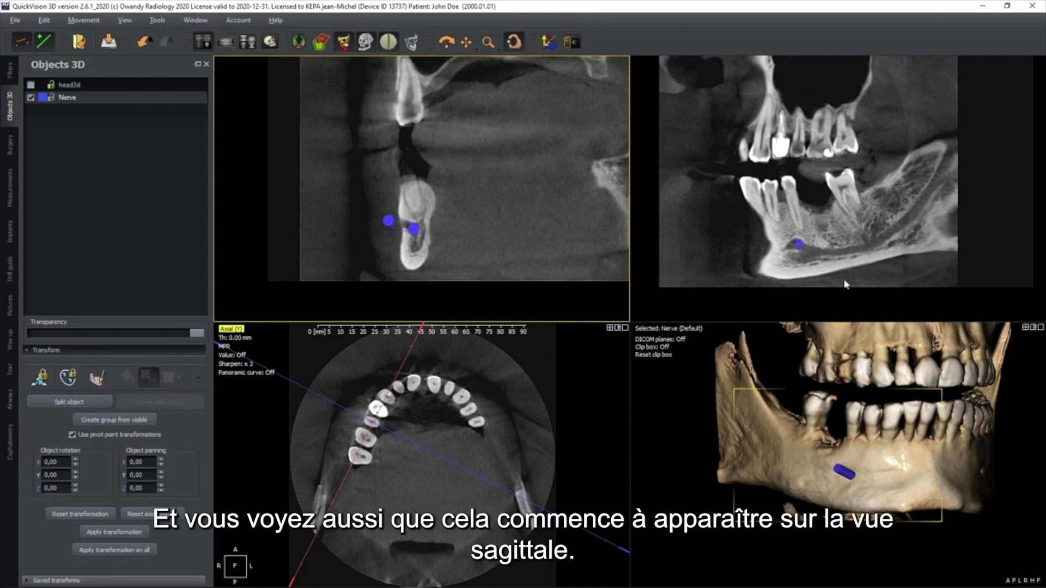
Continue the nerve in the sagittal view with ten points along the mandibular canal, from the mental foramen up the ramus
{"action": "middle_click_drag", "start_coordinate": [858, 229], "coordinate": [837, 206]}
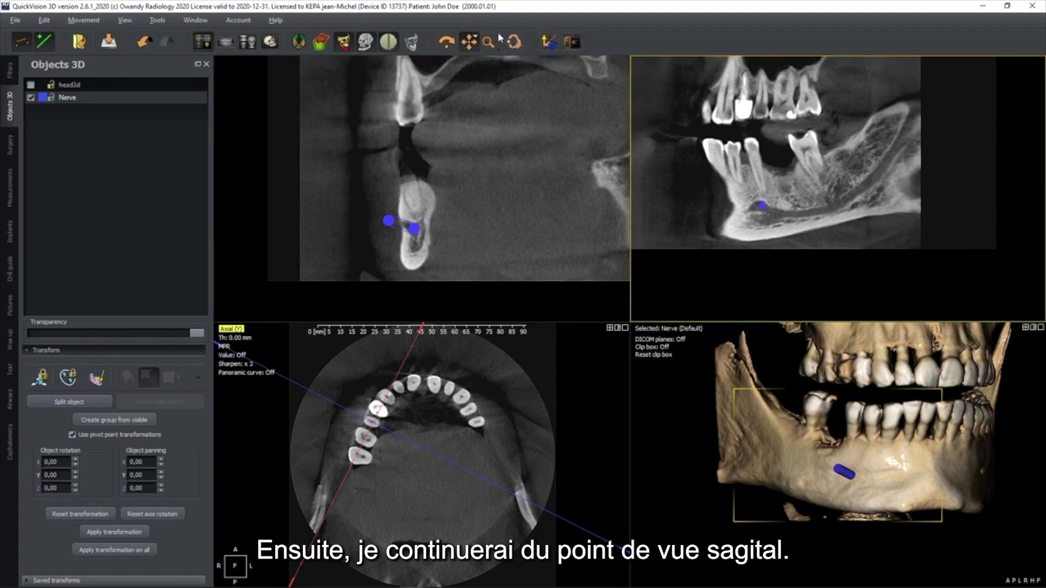
{"action": "left_click", "coordinate": [515, 44]}
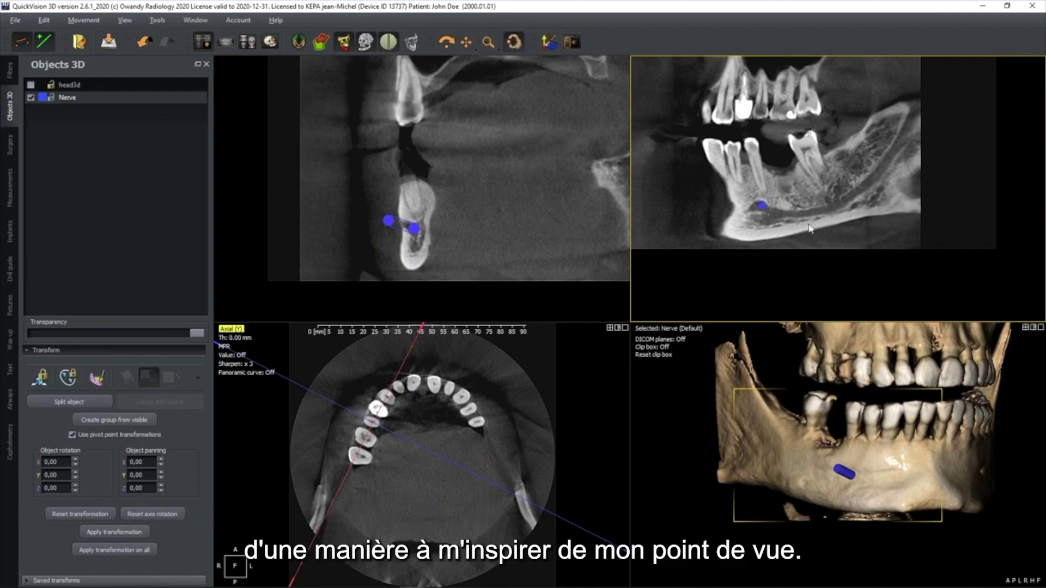
{"action": "left_click", "coordinate": [772, 208]}
{"action": "left_click", "coordinate": [789, 213]}
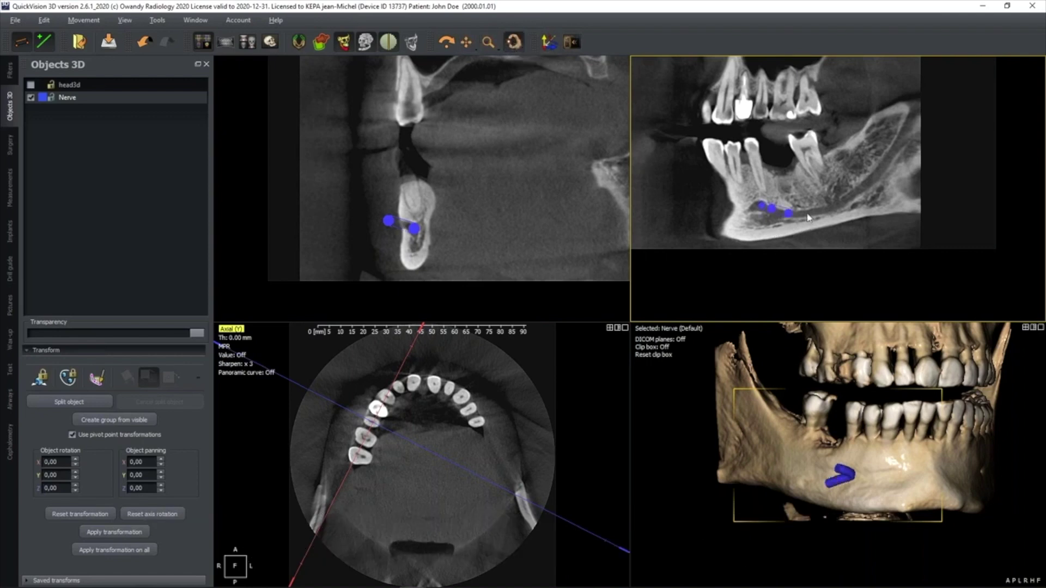
{"action": "left_click", "coordinate": [807, 212]}
{"action": "left_click", "coordinate": [826, 209]}
{"action": "left_click", "coordinate": [846, 201]}
{"action": "left_click", "coordinate": [859, 191]}
{"action": "left_click", "coordinate": [873, 176]}
{"action": "left_click", "coordinate": [883, 165]}
{"action": "left_click", "coordinate": [898, 143]}
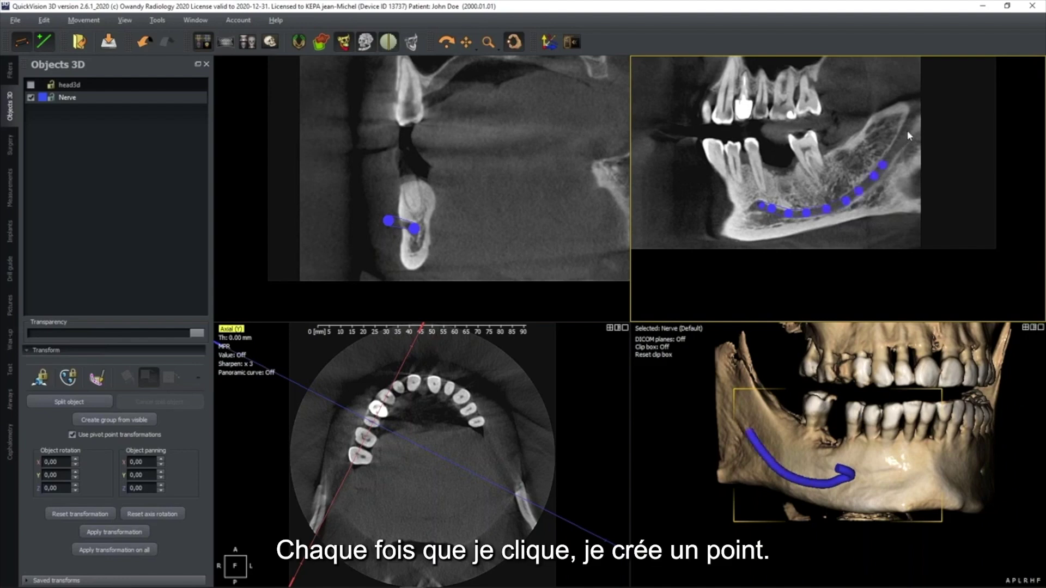
{"action": "left_click", "coordinate": [908, 123]}
Adjust a nerve point along the canal in the sagittal view and finish the nerve points
{"action": "scroll", "coordinate": [893, 201], "scroll_direction": "up", "scroll_amount": 1}
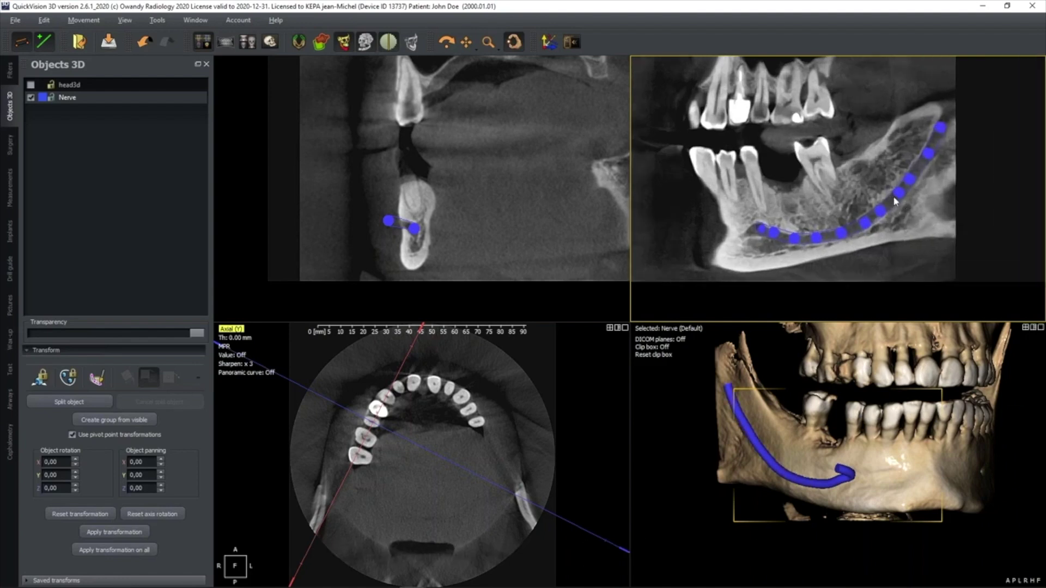
{"action": "left_click_drag", "start_coordinate": [880, 215], "coordinate": [882, 217]}
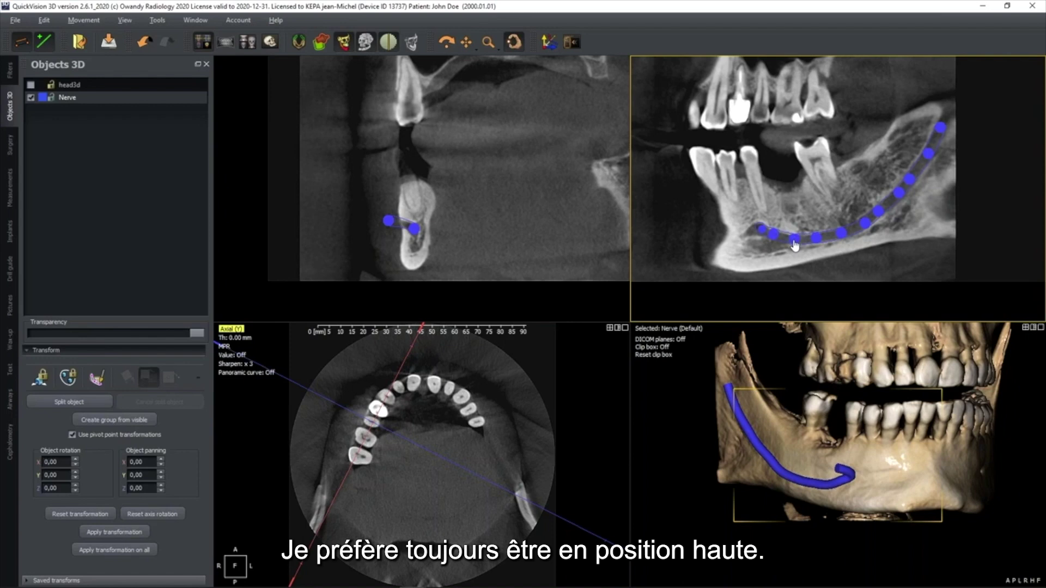
{"action": "right_click", "coordinate": [842, 239]}
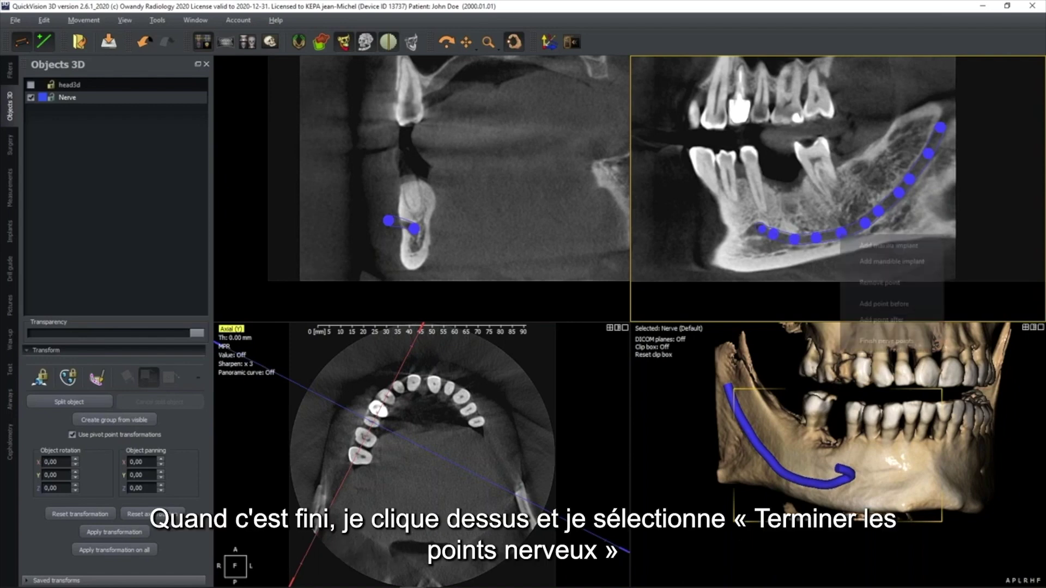
{"action": "left_click", "coordinate": [872, 342]}
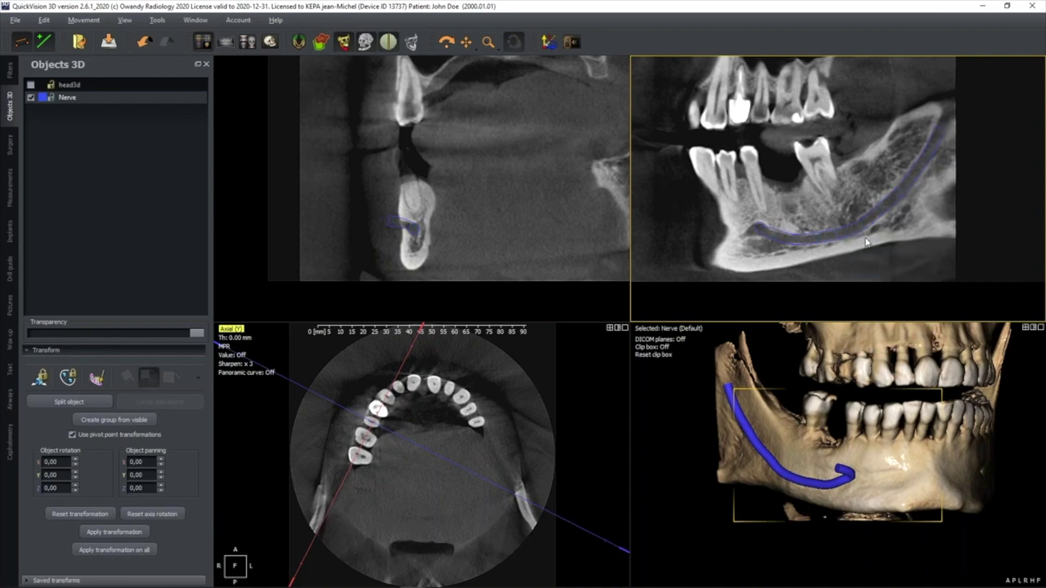
Change the Nerve object's color to bright green
{"action": "left_click", "coordinate": [43, 97]}
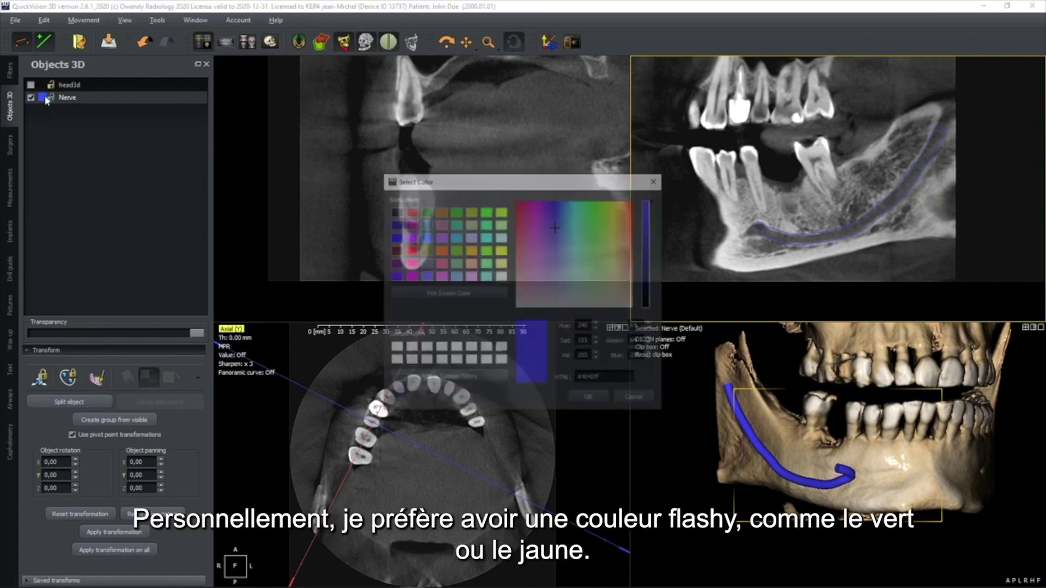
{"action": "left_click", "coordinate": [485, 261]}
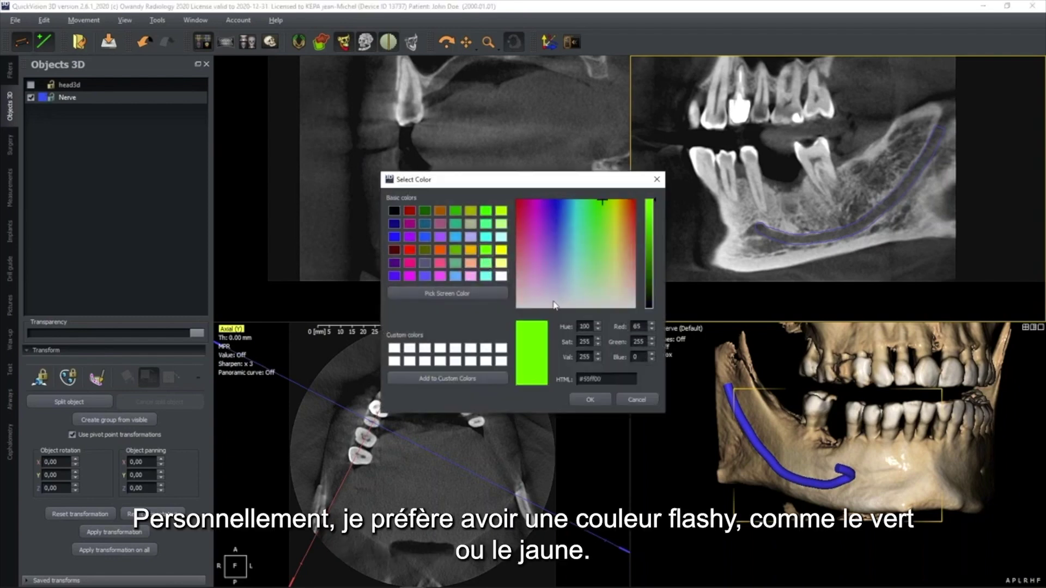
{"action": "left_click", "coordinate": [589, 400]}
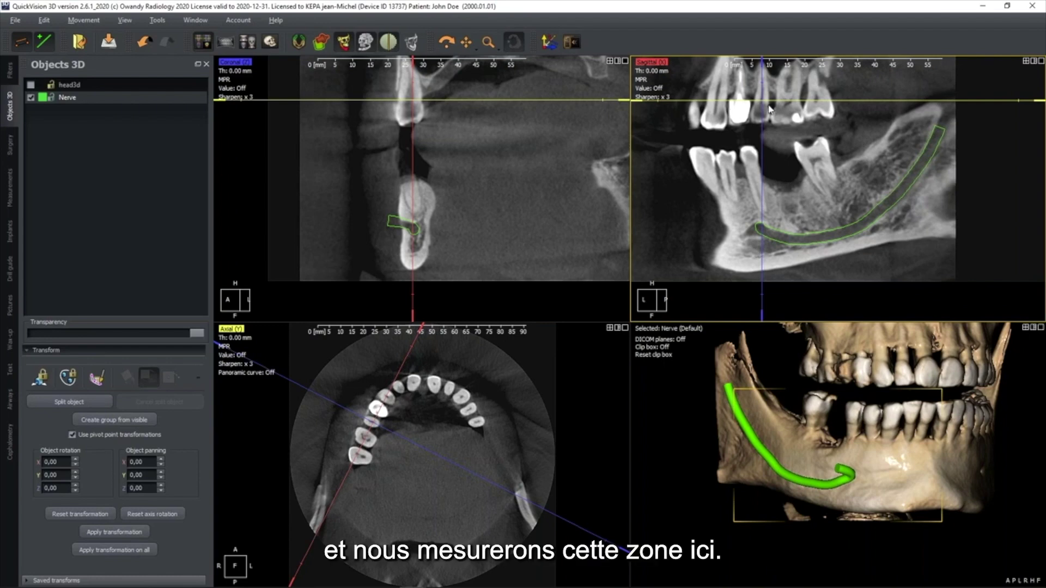
Move the plane intersection to the missing lower right molar, tilt the planes to suit the gap, and enlarge the coronal slice
{"action": "left_click_drag", "start_coordinate": [765, 107], "coordinate": [780, 157]}
{"action": "left_click_drag", "start_coordinate": [799, 299], "coordinate": [817, 299]}
{"action": "left_click_drag", "start_coordinate": [1033, 95], "coordinate": [1034, 113]}
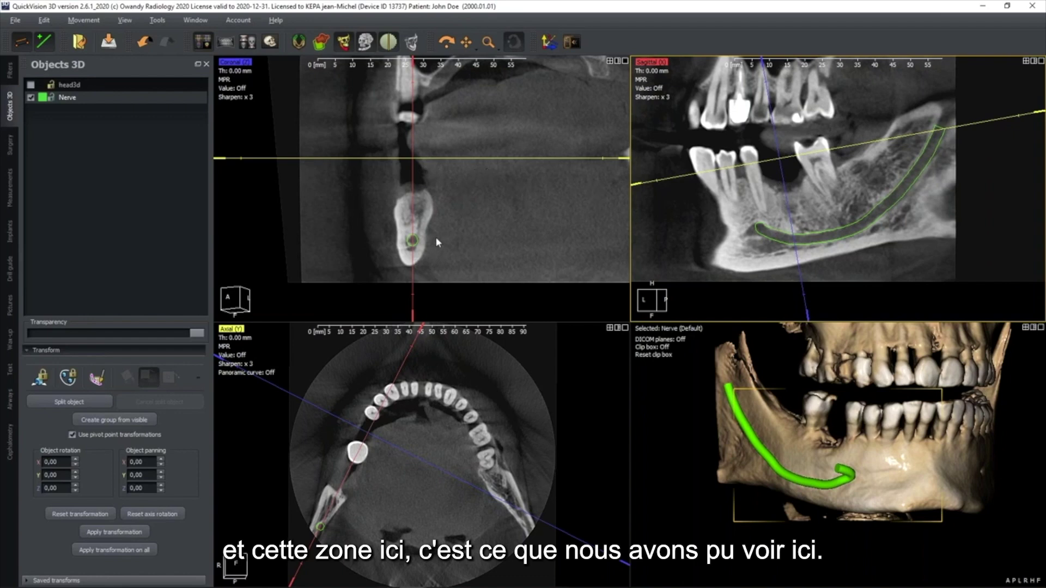
{"action": "scroll", "coordinate": [436, 236], "scroll_direction": "up", "scroll_amount": 3}
{"action": "key", "text": "space"}
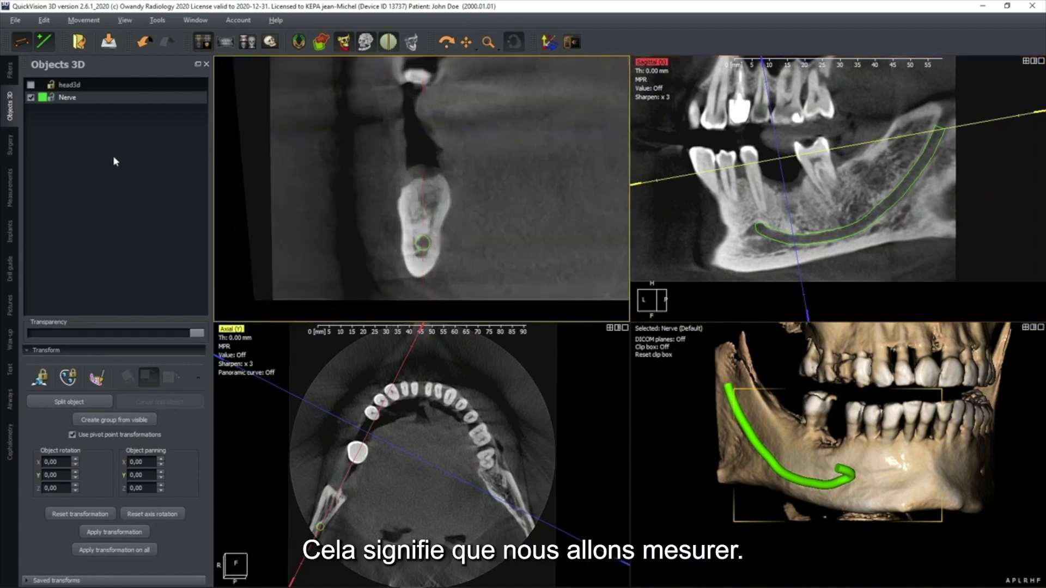
Measure point to point the bone height from the crest to the nerve and the bone width in the coronal slice
{"action": "left_click", "coordinate": [9, 188]}
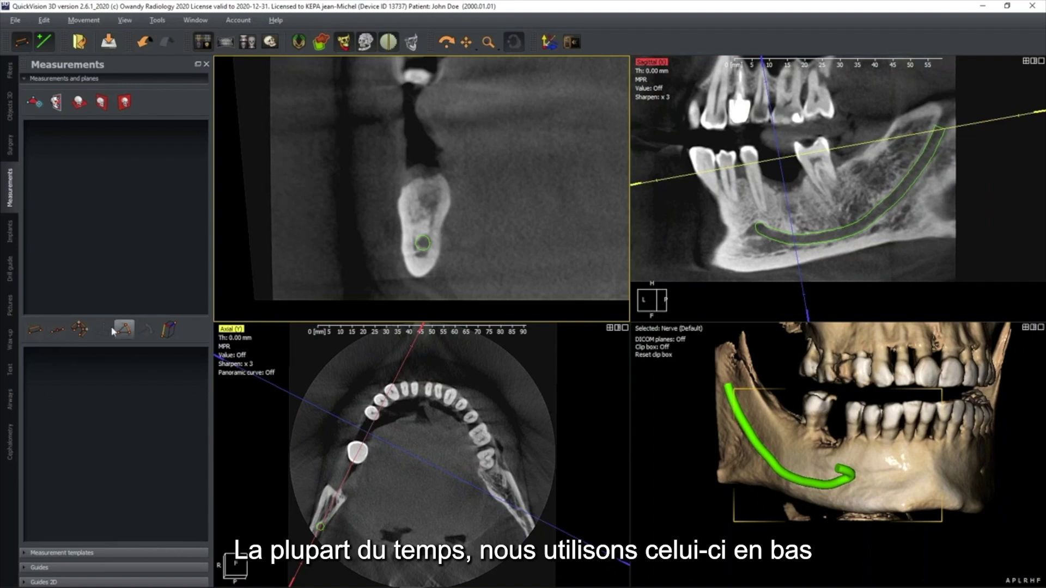
{"action": "left_click", "coordinate": [36, 330]}
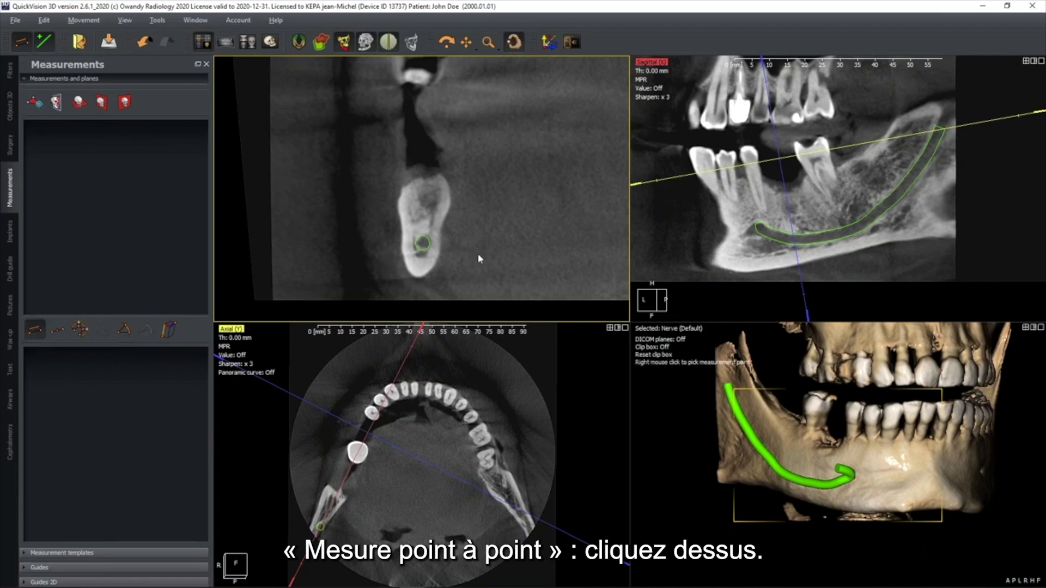
{"action": "right_click", "coordinate": [428, 179]}
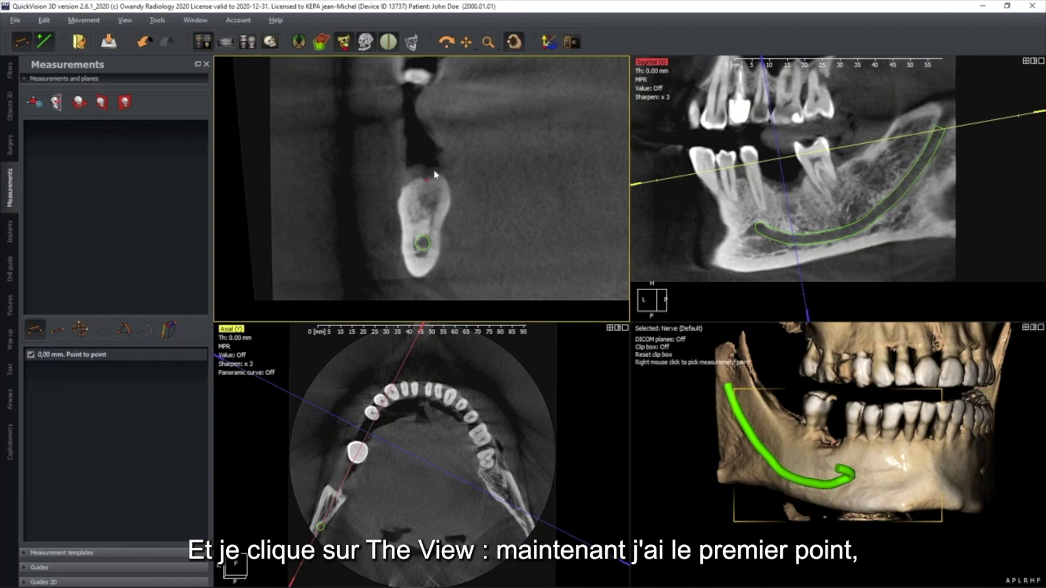
{"action": "right_click", "coordinate": [429, 222]}
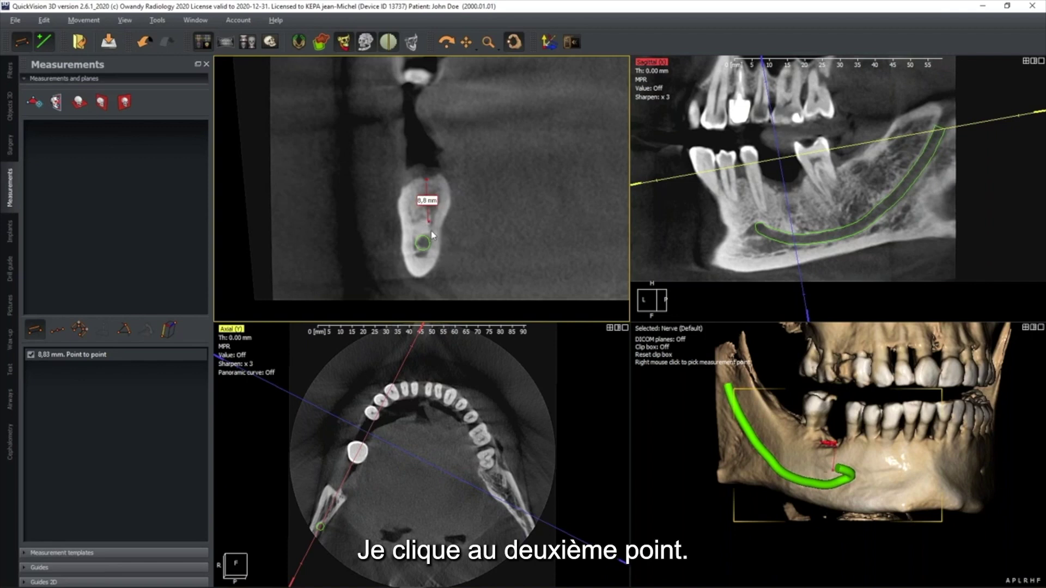
{"action": "mouse_move", "coordinate": [429, 222]}
{"action": "left_mouse_down"}
{"action": "mouse_move", "coordinate": [371, 214]}
{"action": "mouse_move", "coordinate": [422, 235]}
{"action": "left_mouse_up"}
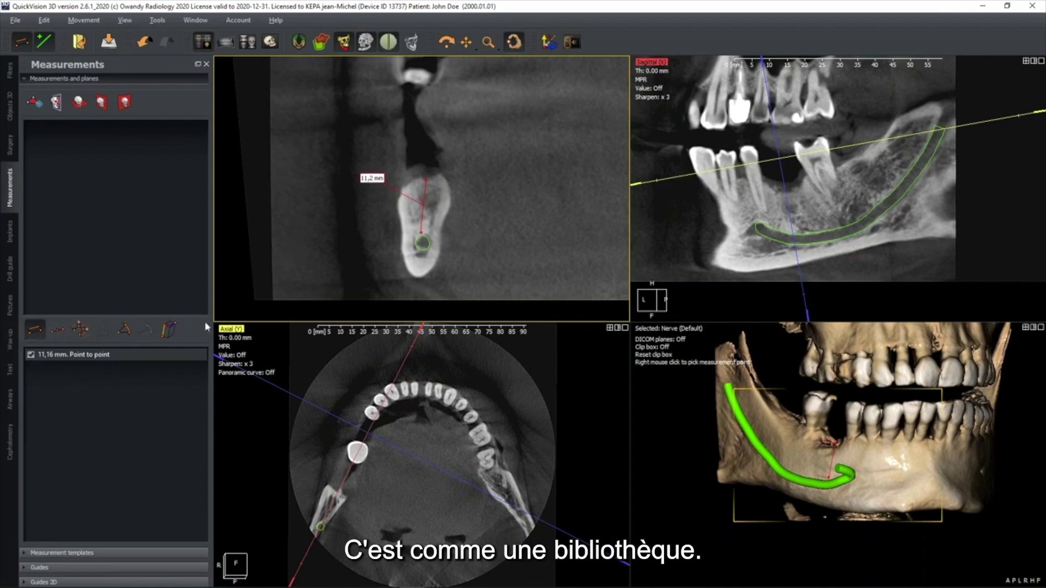
{"action": "left_click_drag", "start_coordinate": [375, 185], "coordinate": [365, 144]}
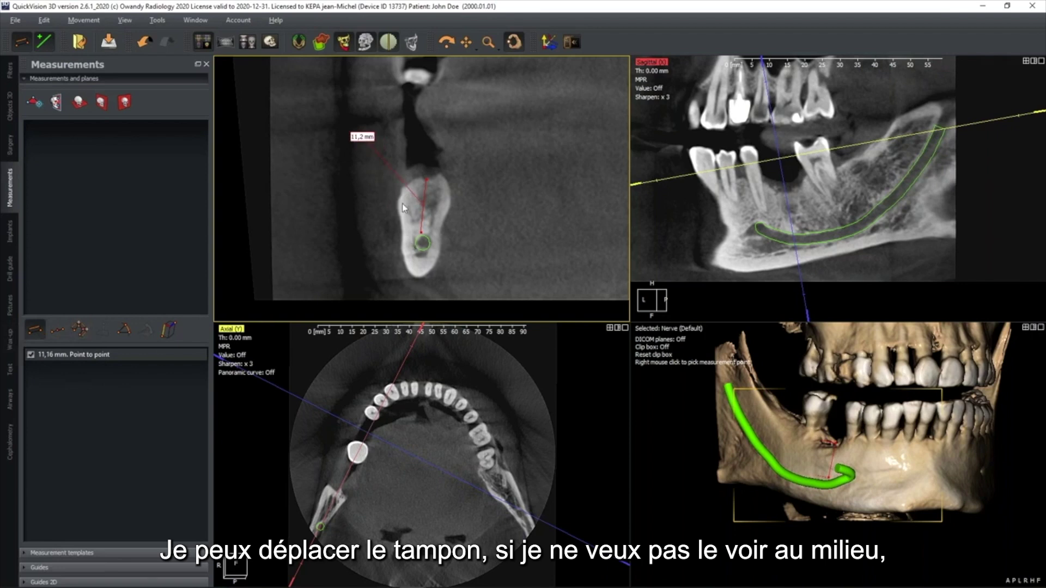
{"action": "left_click", "coordinate": [402, 202]}
{"action": "left_click", "coordinate": [445, 205]}
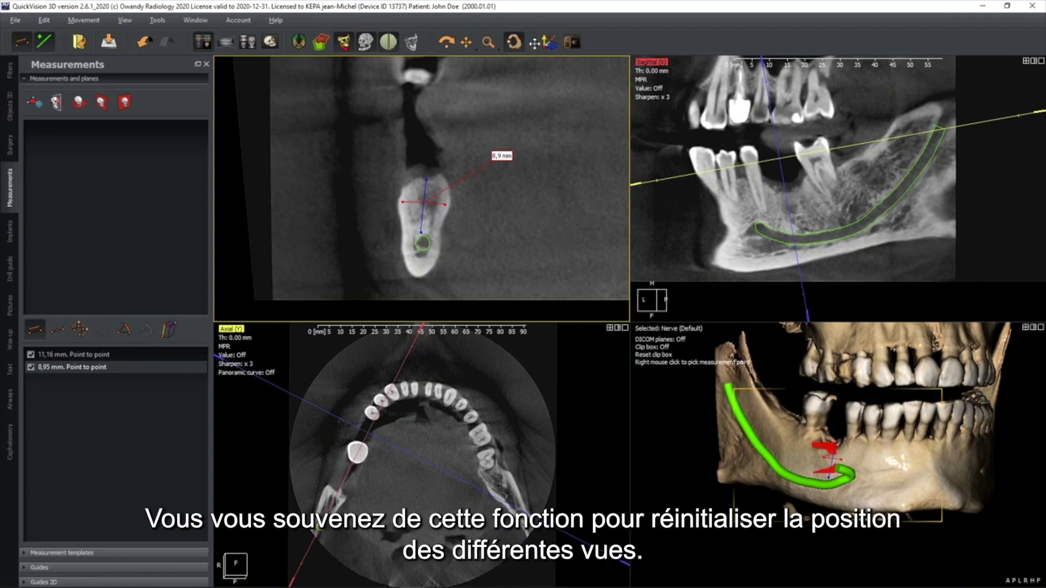
Reset the slice planes, undo the stray measurement point, and lower the axial plane to the necks of the lower teeth
{"action": "left_click", "coordinate": [549, 42]}
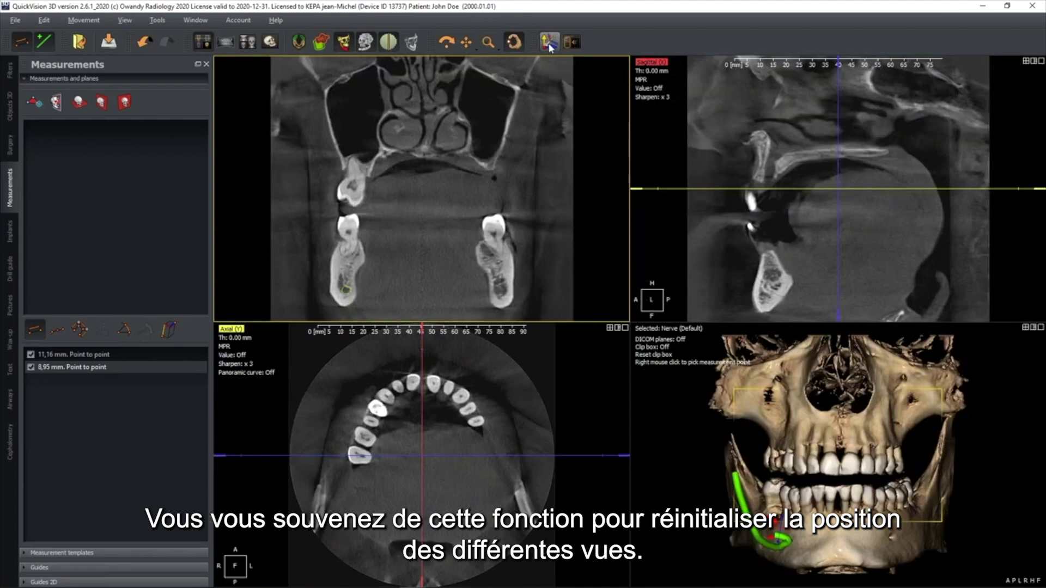
{"action": "left_click", "coordinate": [528, 126]}
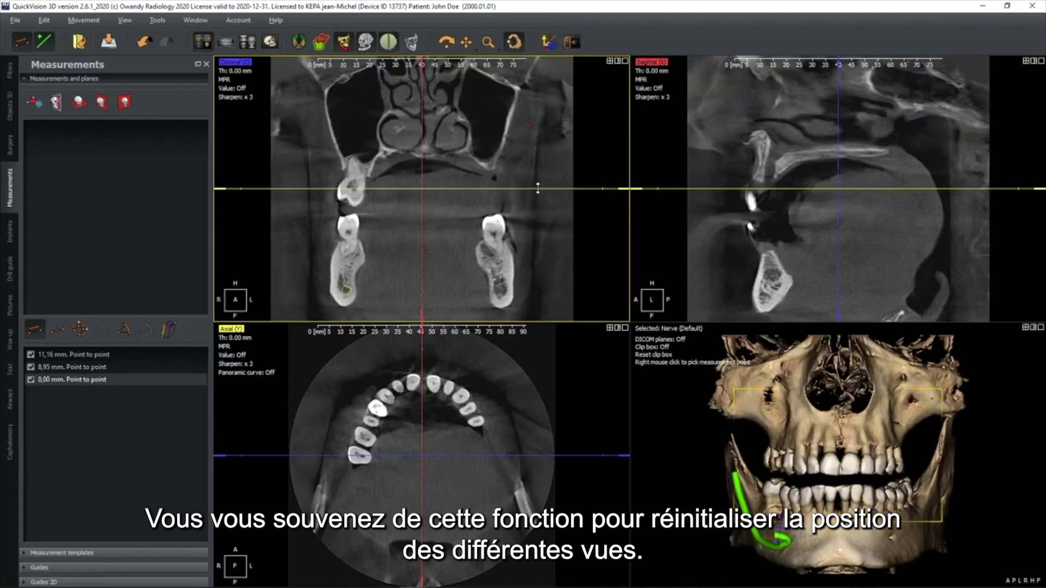
{"action": "key", "text": "ctrl+z"}
{"action": "left_click", "coordinate": [515, 44]}
{"action": "left_click_drag", "start_coordinate": [481, 189], "coordinate": [478, 236]}
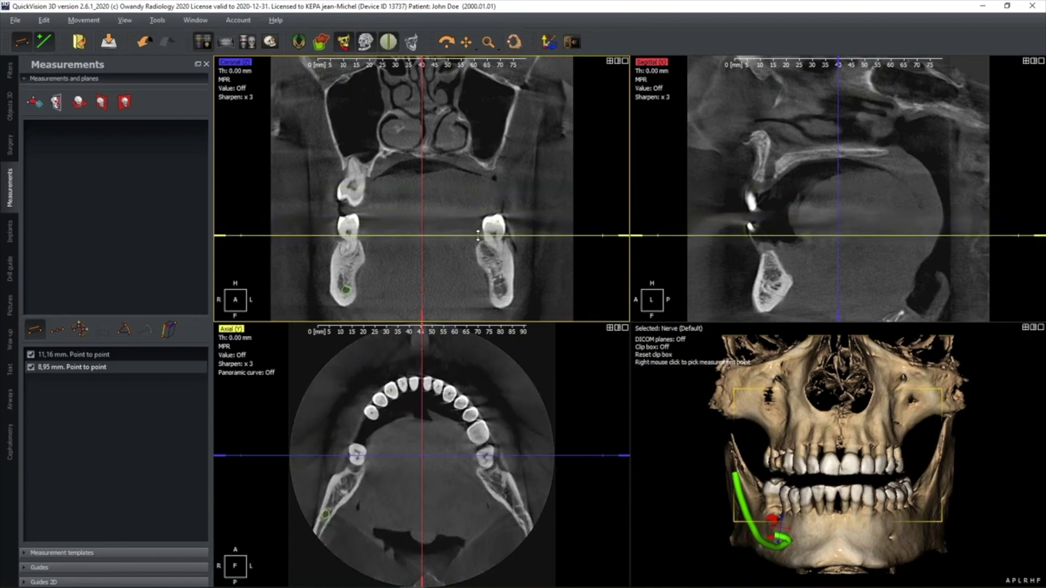
{"action": "scroll", "coordinate": [377, 449], "scroll_direction": "up", "scroll_amount": 3}
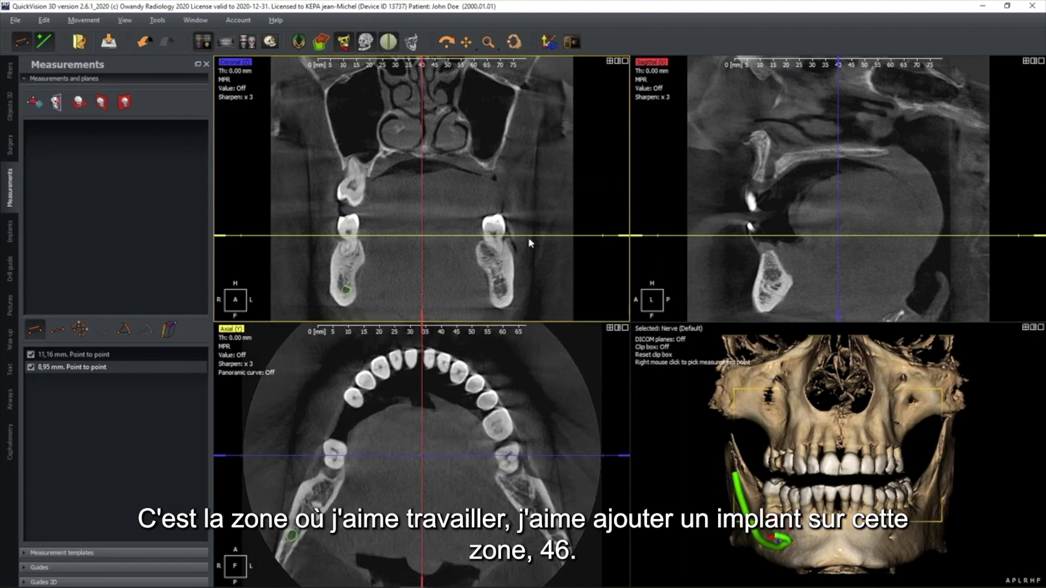
{"action": "left_click_drag", "start_coordinate": [527, 236], "coordinate": [524, 243]}
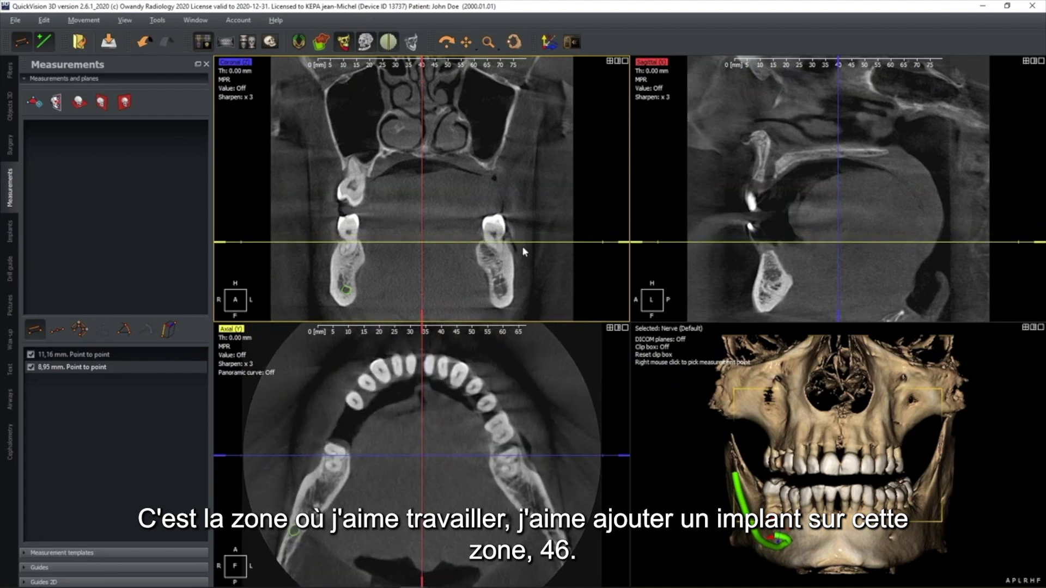
Switch to the panoramic layout and add a Mandible panoramic curve with tooth icons on the axial view
{"action": "left_click", "coordinate": [227, 42]}
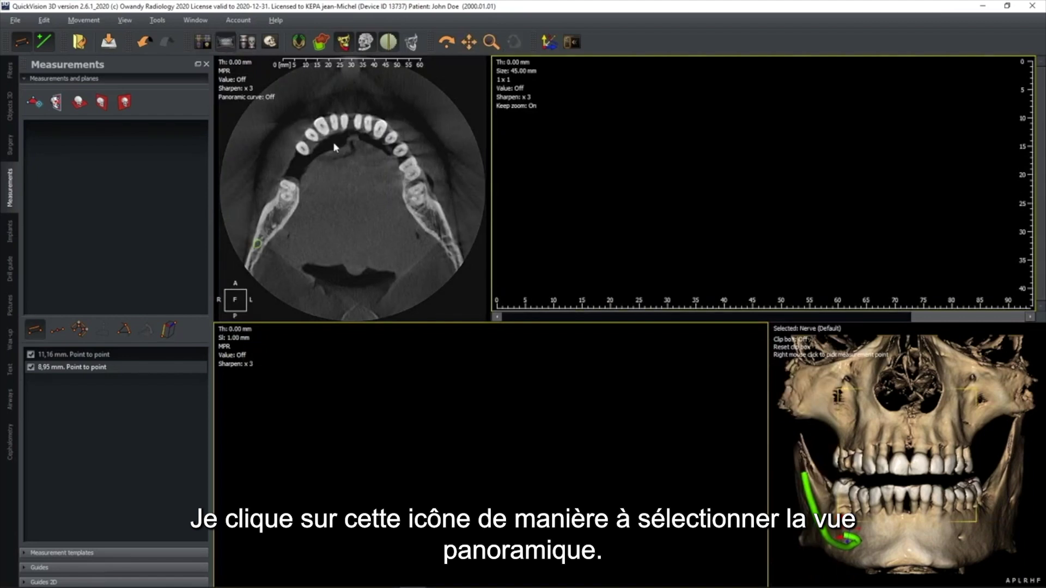
{"action": "left_click", "coordinate": [269, 98]}
{"action": "left_click", "coordinate": [516, 295]}
{"action": "left_click", "coordinate": [492, 323]}
{"action": "left_click", "coordinate": [507, 311]}
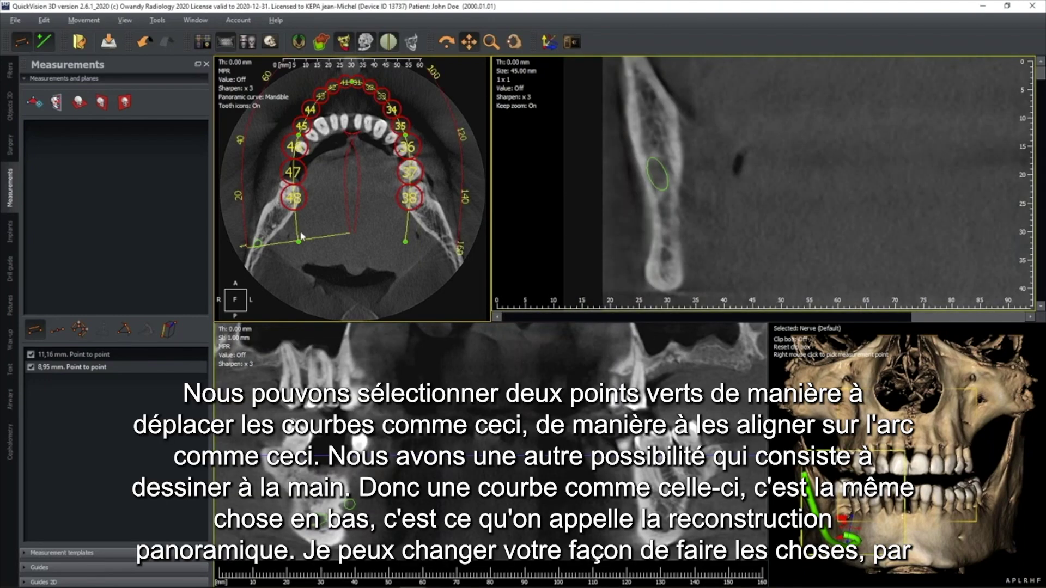
Fit the panoramic curve to the lower dental arch by adjusting its end and middle points in the axial view
{"action": "left_click_drag", "start_coordinate": [263, 241], "coordinate": [291, 239]}
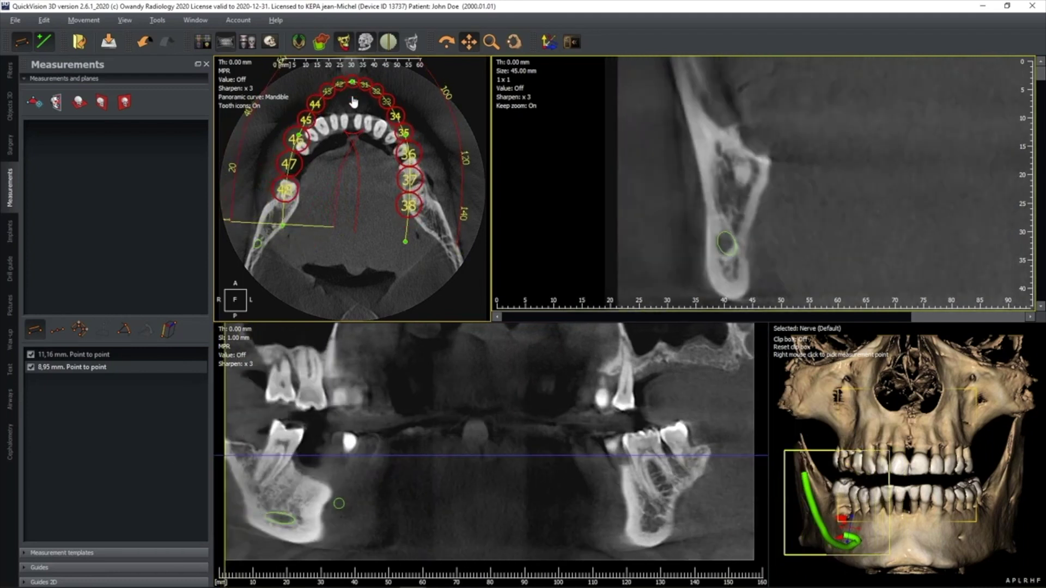
{"action": "left_click_drag", "start_coordinate": [350, 127], "coordinate": [396, 152]}
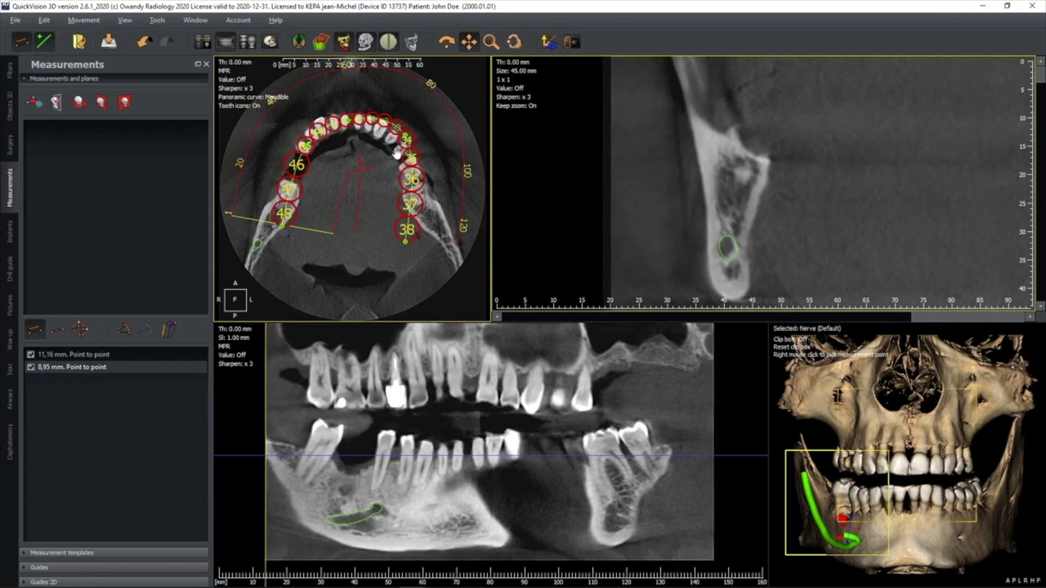
{"action": "left_click_drag", "start_coordinate": [410, 243], "coordinate": [429, 233]}
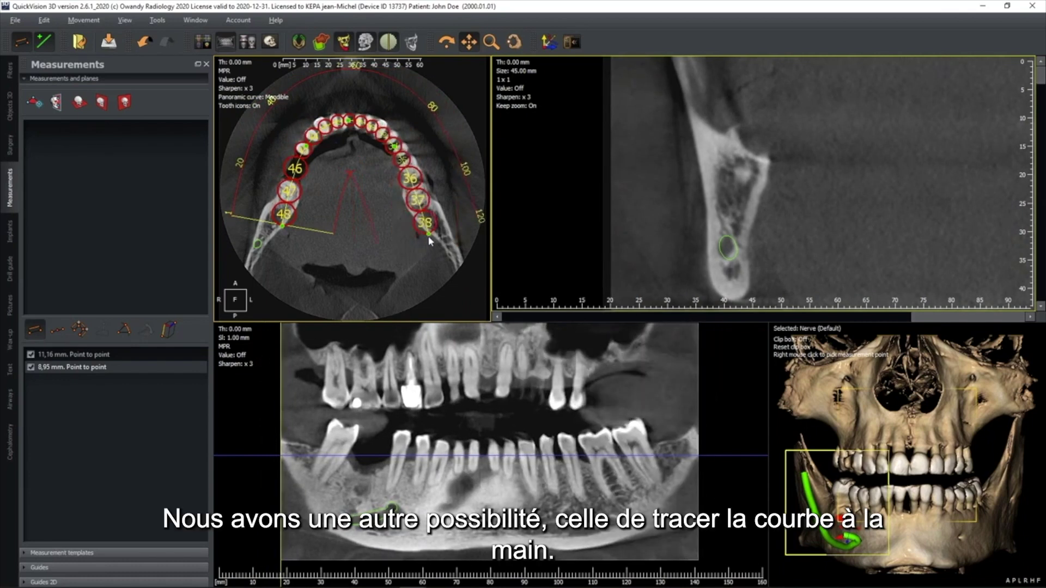
Remove all points of the mandible panoramic curve and redraw it by hand along the lower arch between both rear molars
{"action": "right_click", "coordinate": [429, 238]}
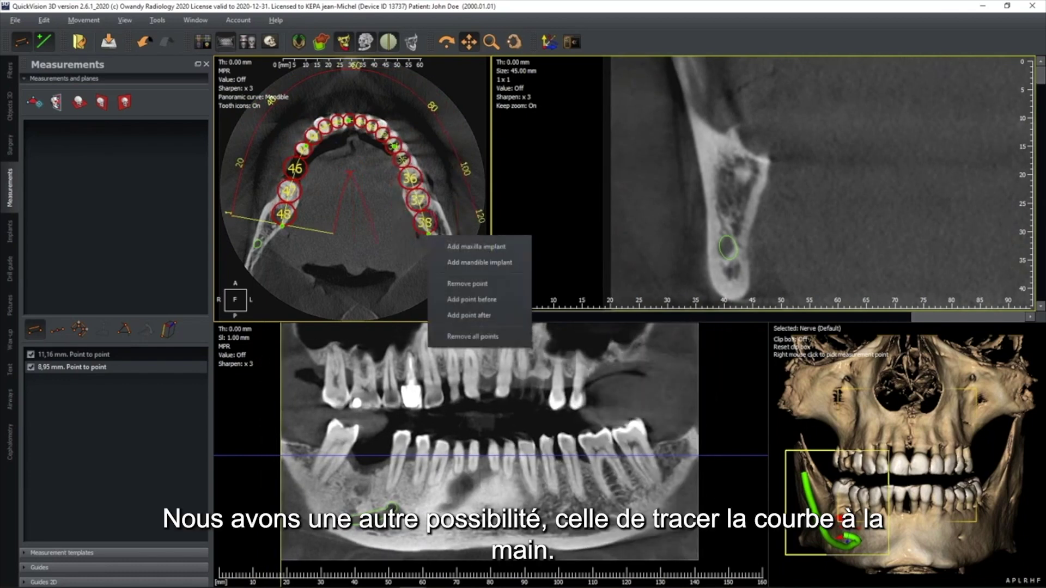
{"action": "left_click", "coordinate": [455, 337]}
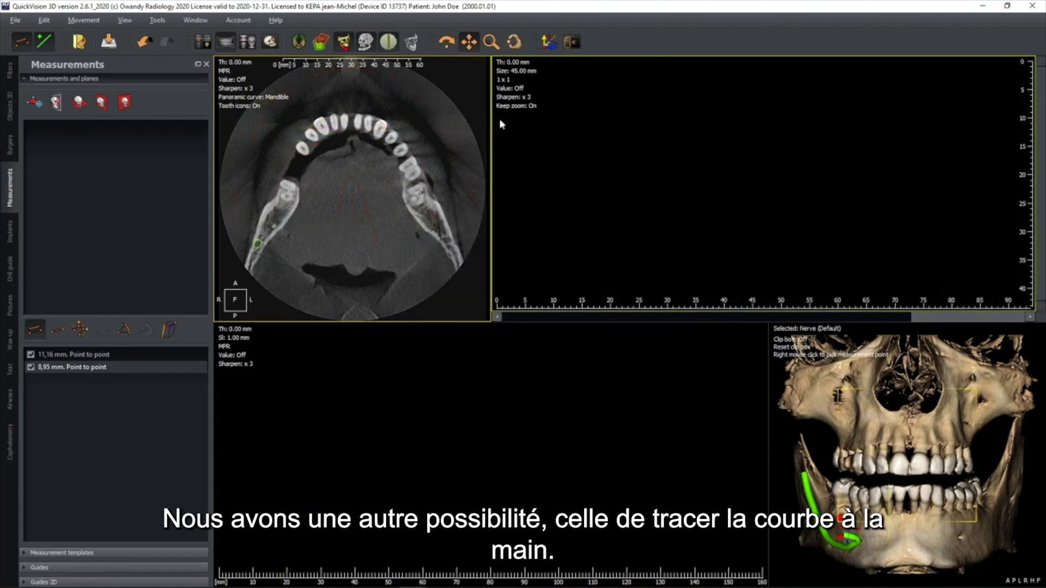
{"action": "left_click", "coordinate": [309, 146]}
{"action": "left_click", "coordinate": [401, 154]}
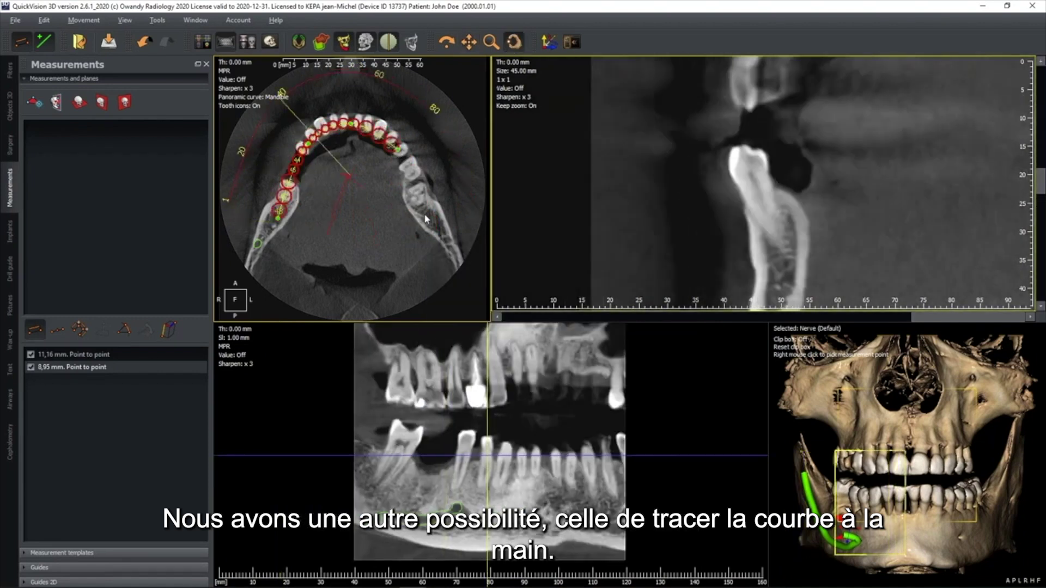
{"action": "double_click", "coordinate": [425, 220]}
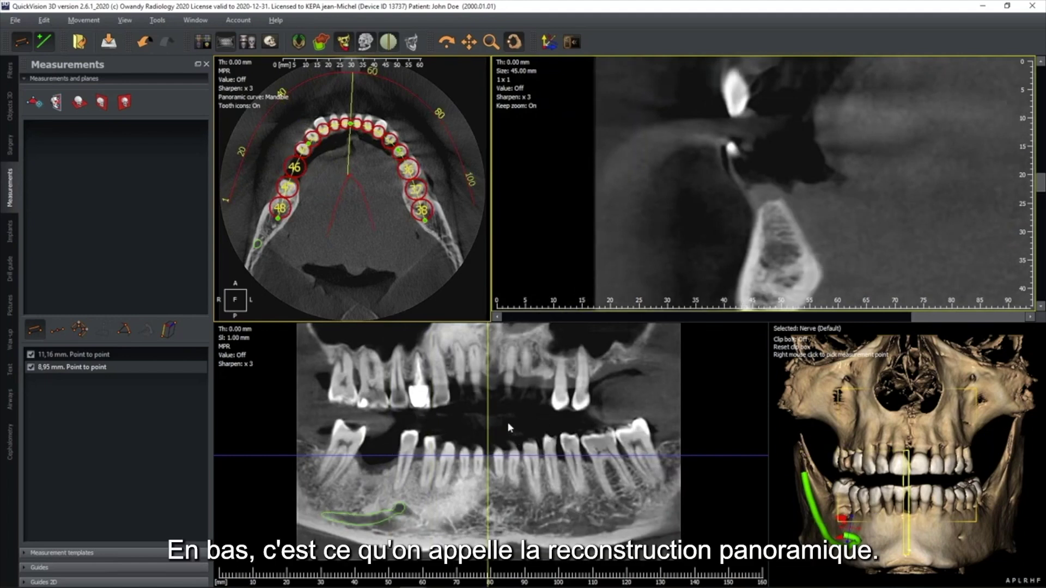
Set the panoramic reconstruction's thickness to 10 mm and its sharpen factor to x 5
{"action": "double_click", "coordinate": [235, 329]}
{"action": "type", "text": "10"}
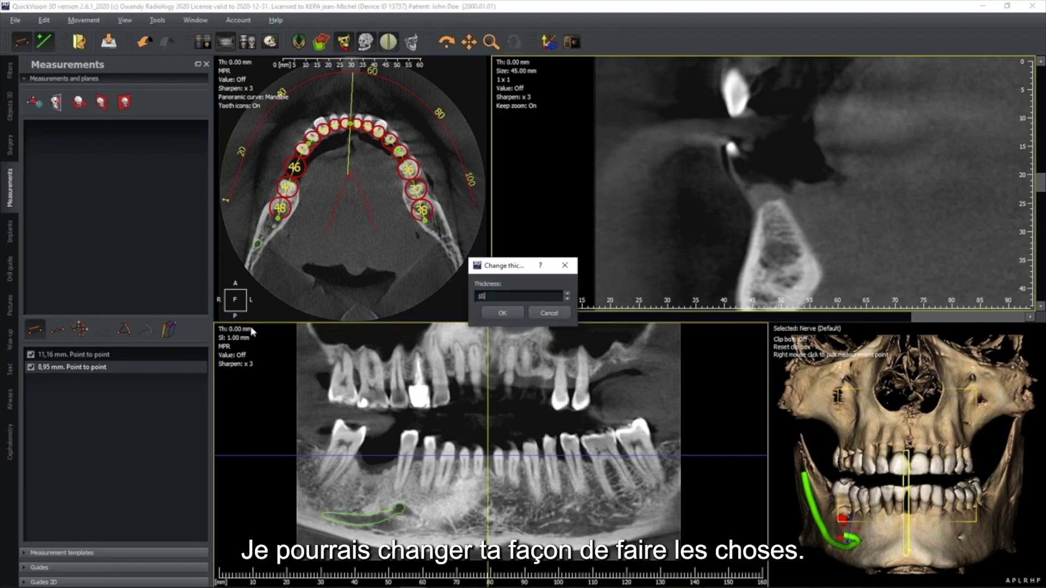
{"action": "key", "text": "Return"}
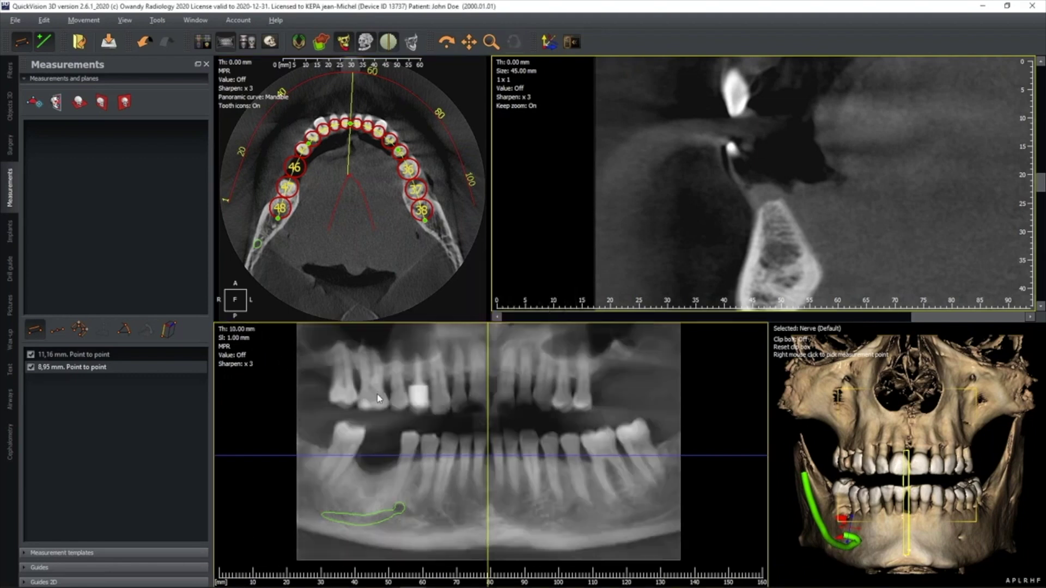
{"action": "double_click", "coordinate": [249, 365]}
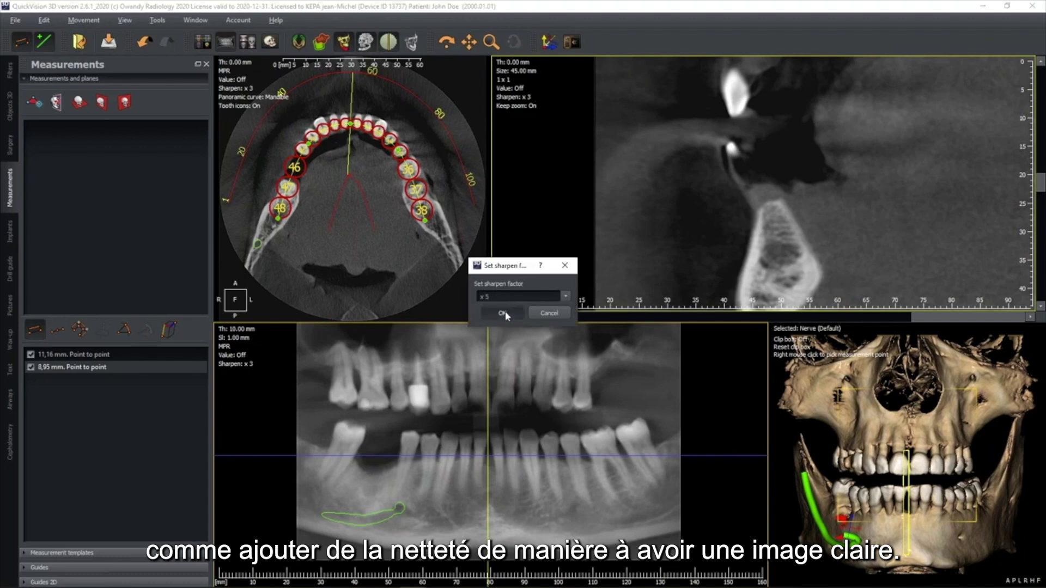
{"action": "left_click", "coordinate": [502, 313]}
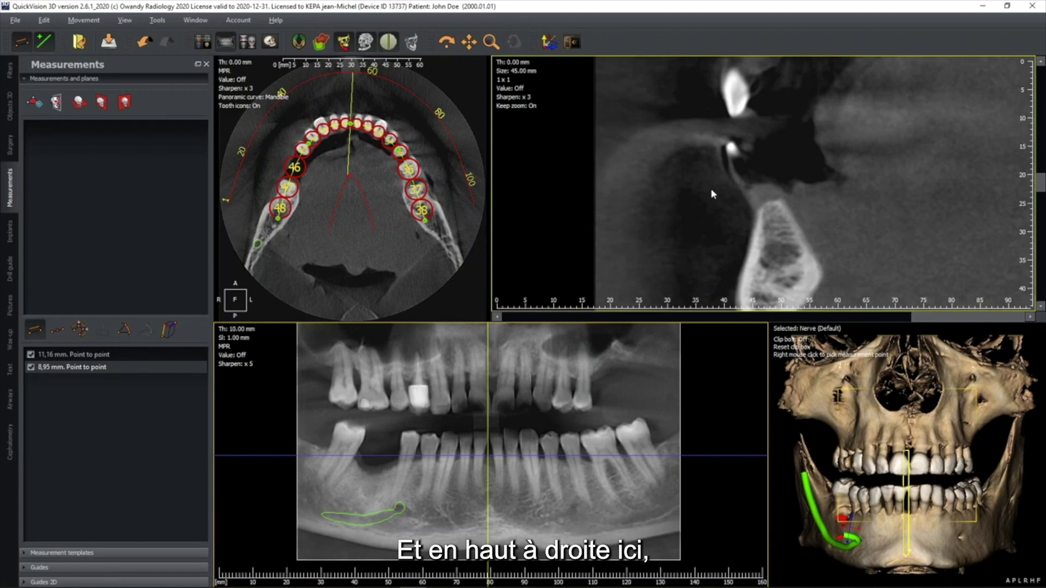
Move the cross-section line on the panoramic view to the missing tooth 46 and frame the whole slice in the cross-section view
{"action": "scroll", "coordinate": [725, 167], "scroll_direction": "down", "scroll_amount": 4}
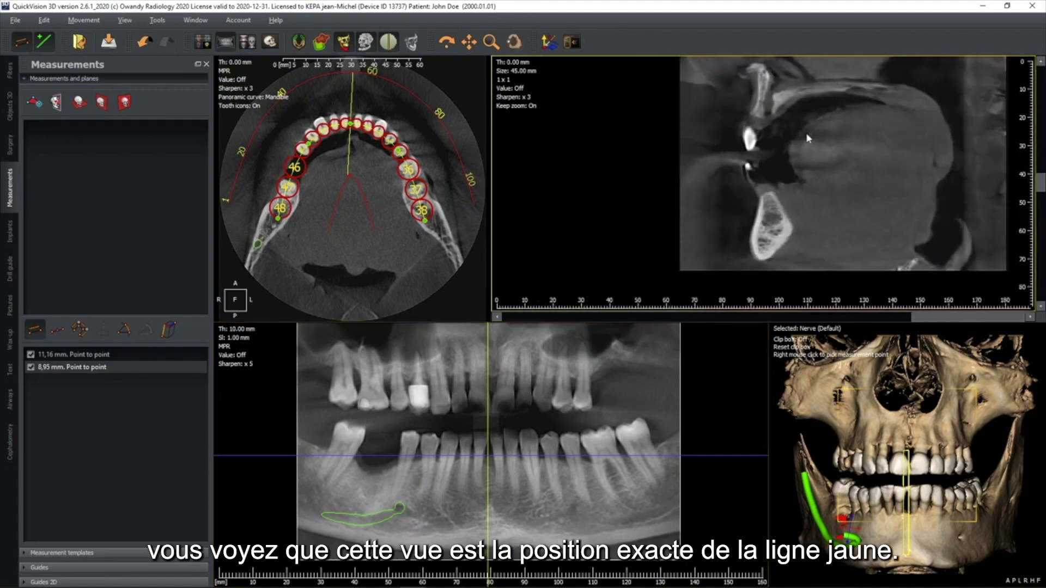
{"action": "left_click", "coordinate": [494, 342]}
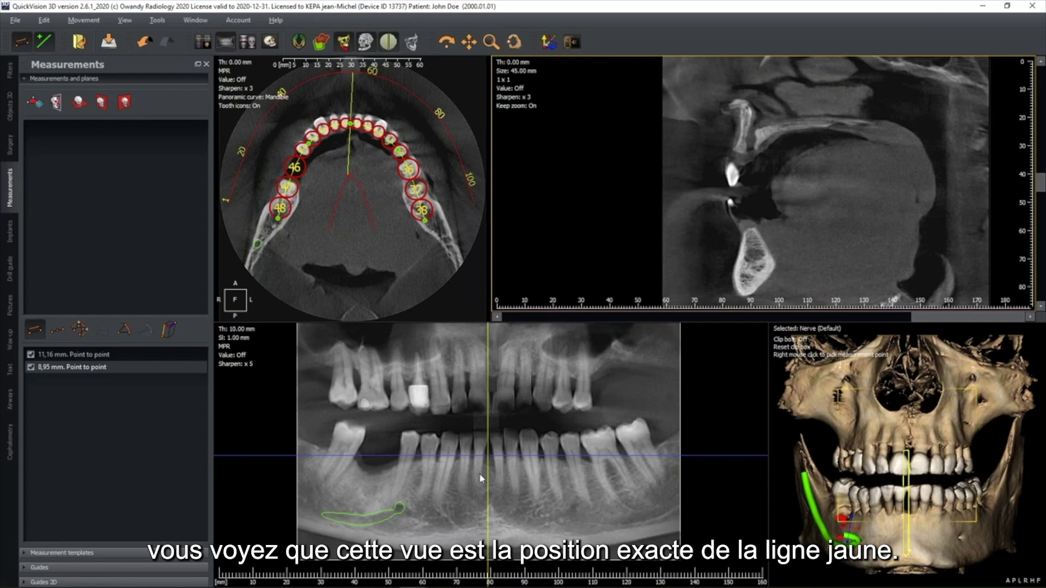
{"action": "left_click_drag", "start_coordinate": [488, 424], "coordinate": [378, 427]}
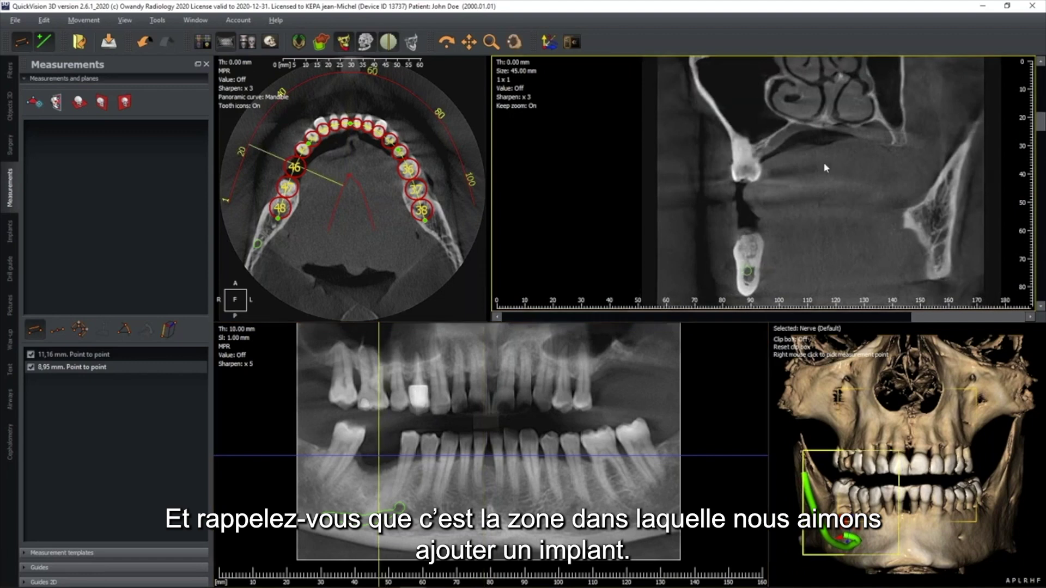
{"action": "left_click_drag", "start_coordinate": [807, 189], "coordinate": [777, 239]}
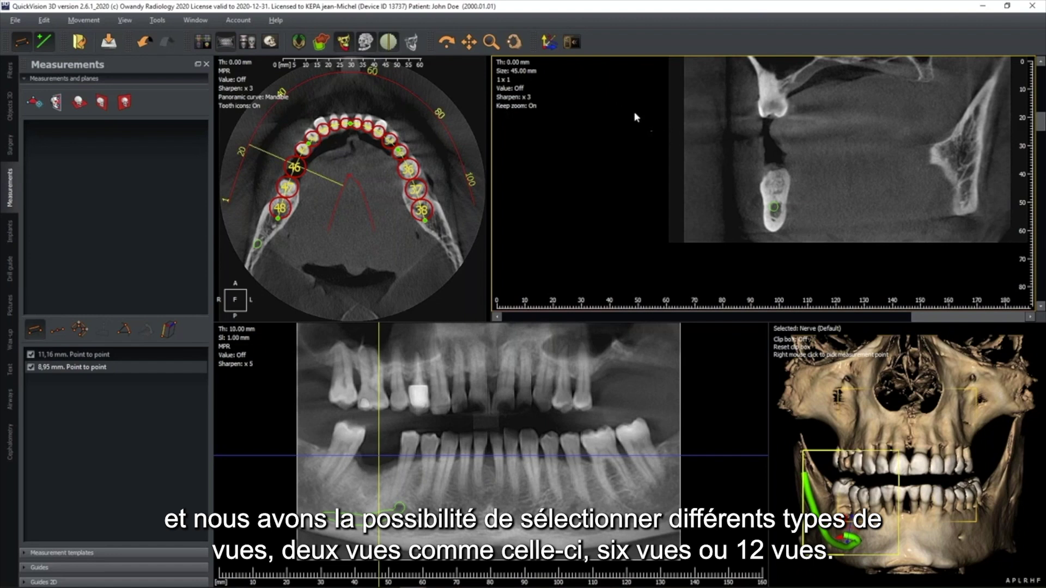
Try the 2 x 1 layout for the cross-section view and change it to the twelve-slice 4 x 3 layout
{"action": "left_click", "coordinate": [501, 80]}
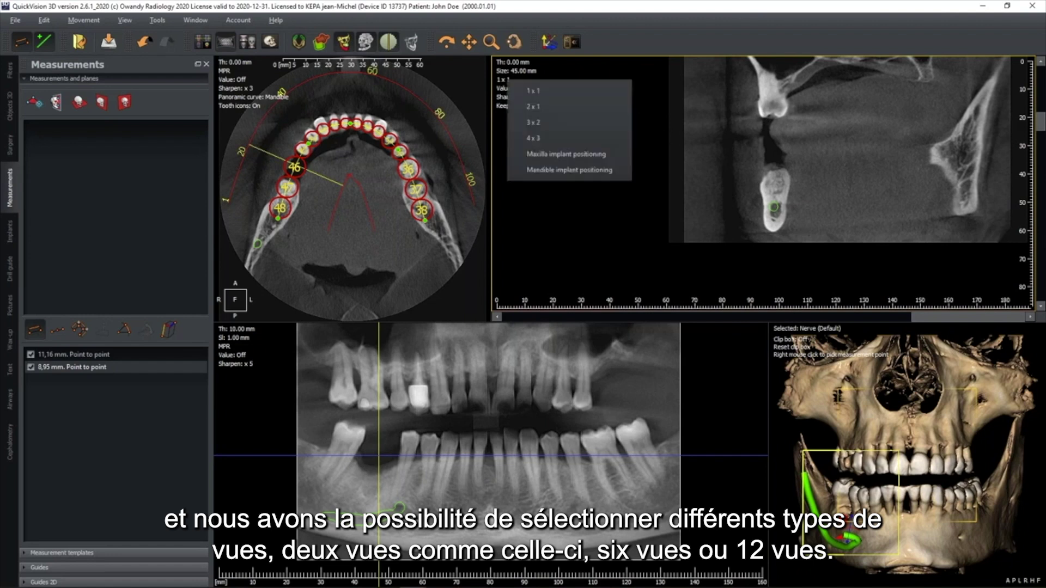
{"action": "left_click", "coordinate": [533, 106]}
{"action": "scroll", "coordinate": [659, 164], "scroll_direction": "down", "scroll_amount": 3}
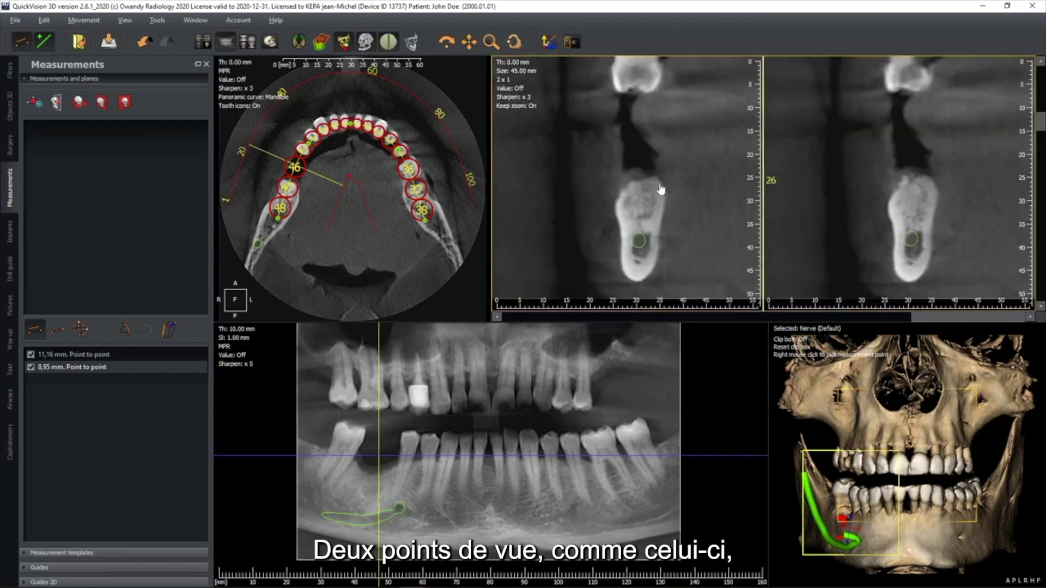
{"action": "left_click", "coordinate": [501, 79]}
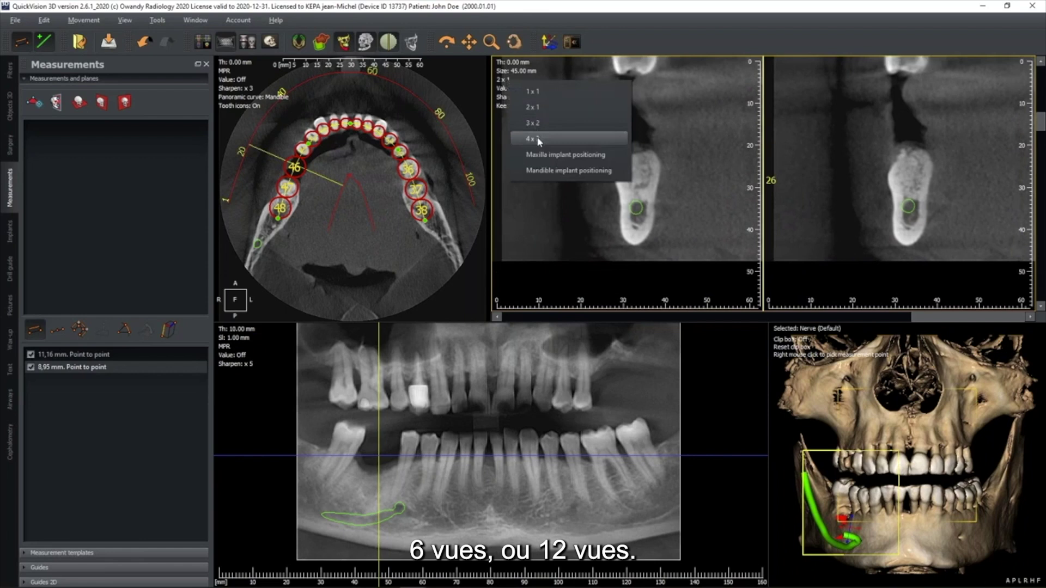
{"action": "left_click", "coordinate": [539, 139]}
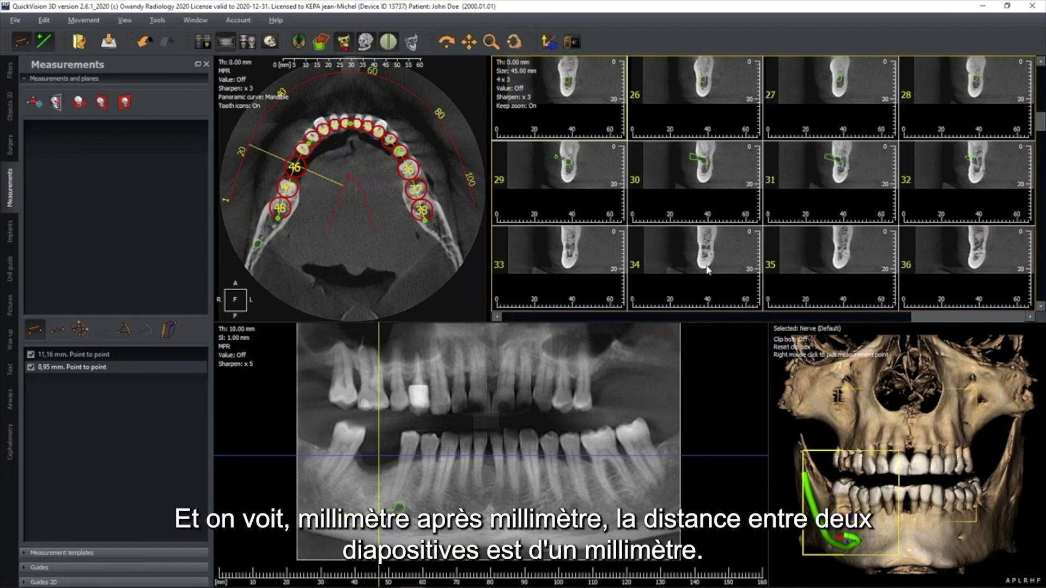
{"action": "scroll", "coordinate": [867, 118], "scroll_direction": "up", "scroll_amount": 1}
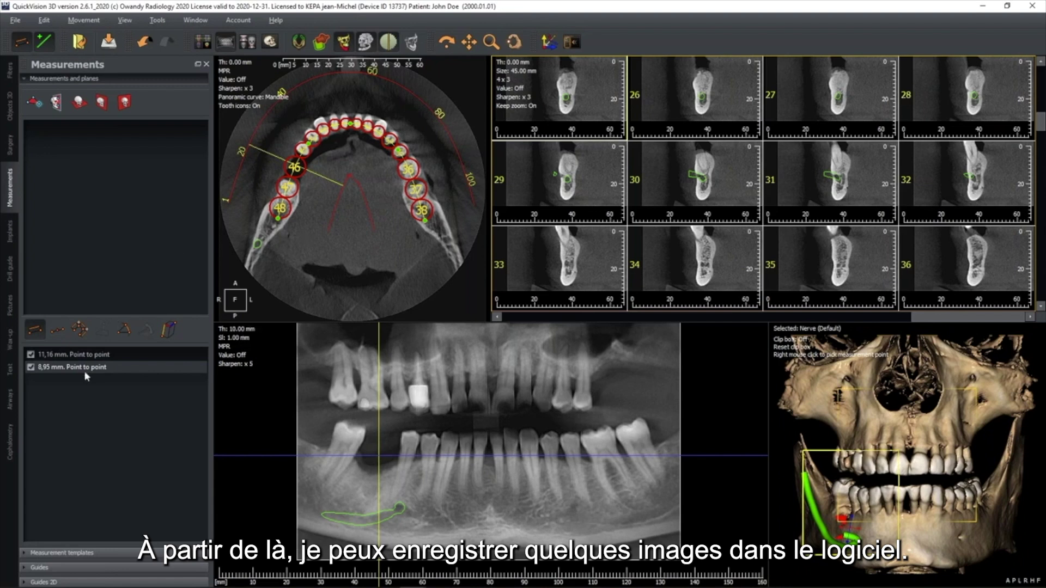
Remove both generated profile pictures from the saved pictures
{"action": "left_click", "coordinate": [10, 303]}
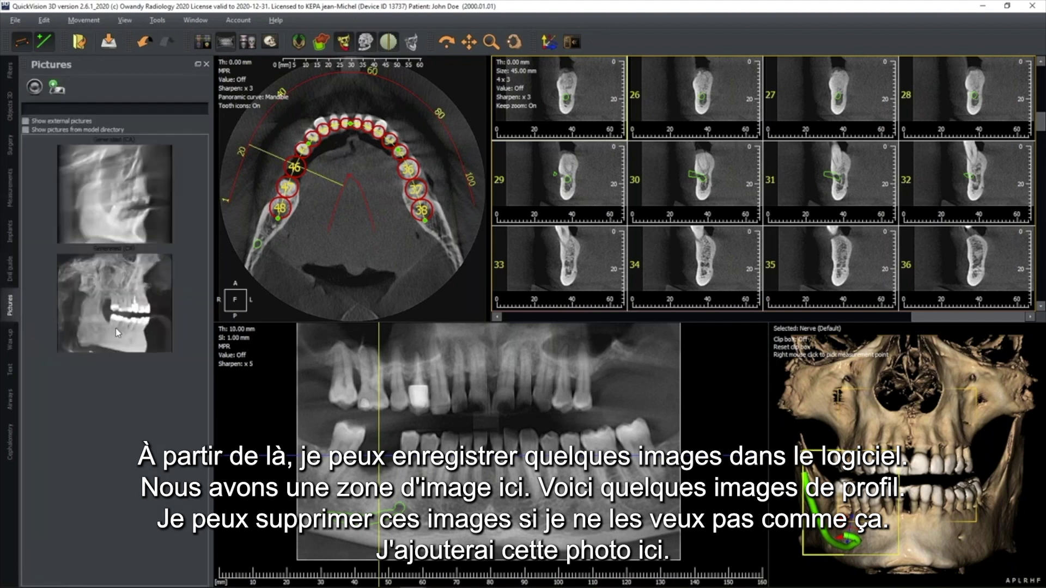
{"action": "left_click", "coordinate": [122, 219]}
{"action": "left_click", "coordinate": [114, 274]}
{"action": "right_click", "coordinate": [118, 207]}
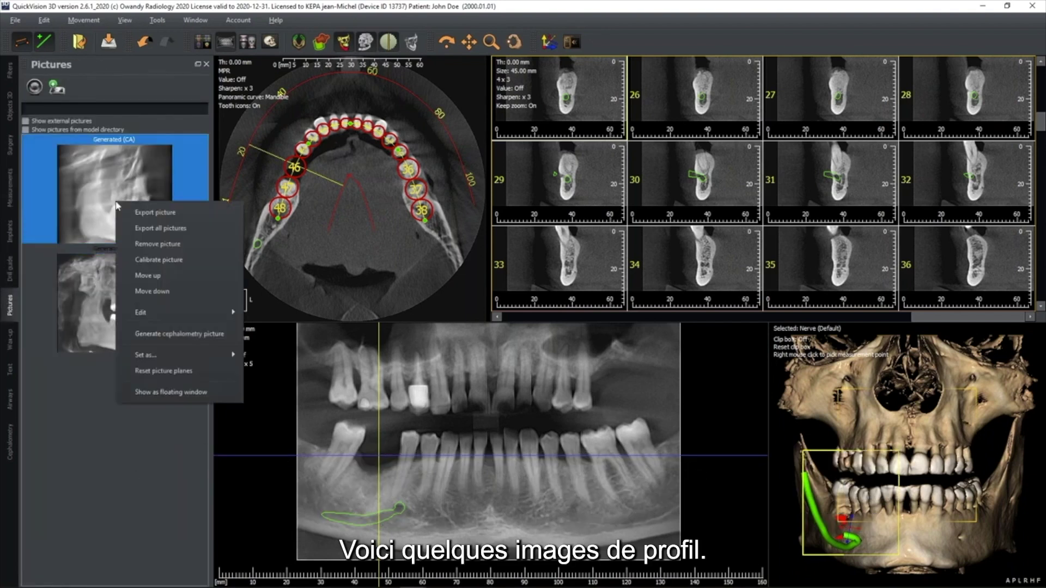
{"action": "left_click", "coordinate": [136, 245]}
{"action": "left_click", "coordinate": [509, 315]}
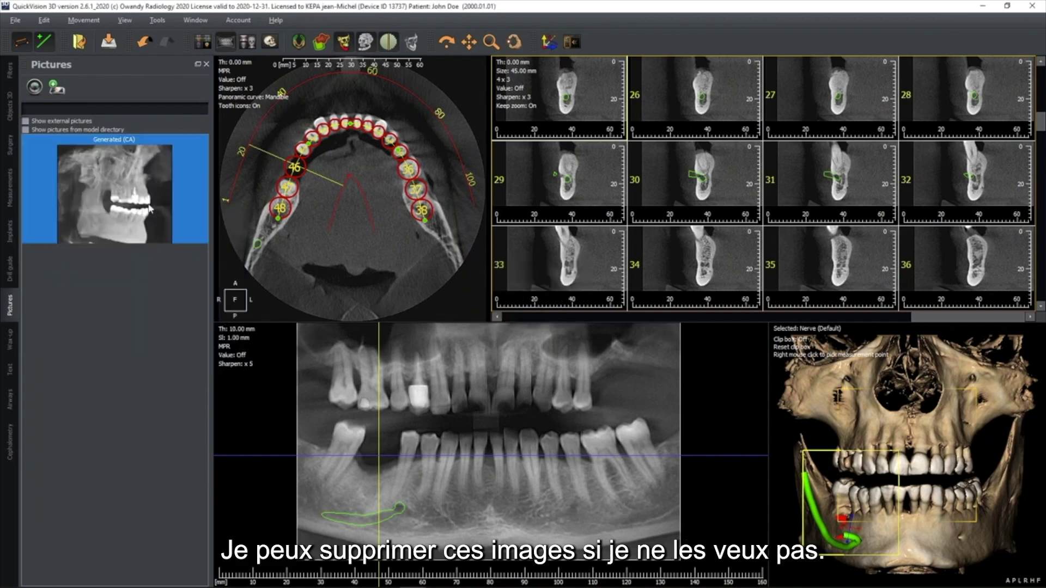
{"action": "right_click", "coordinate": [147, 204]}
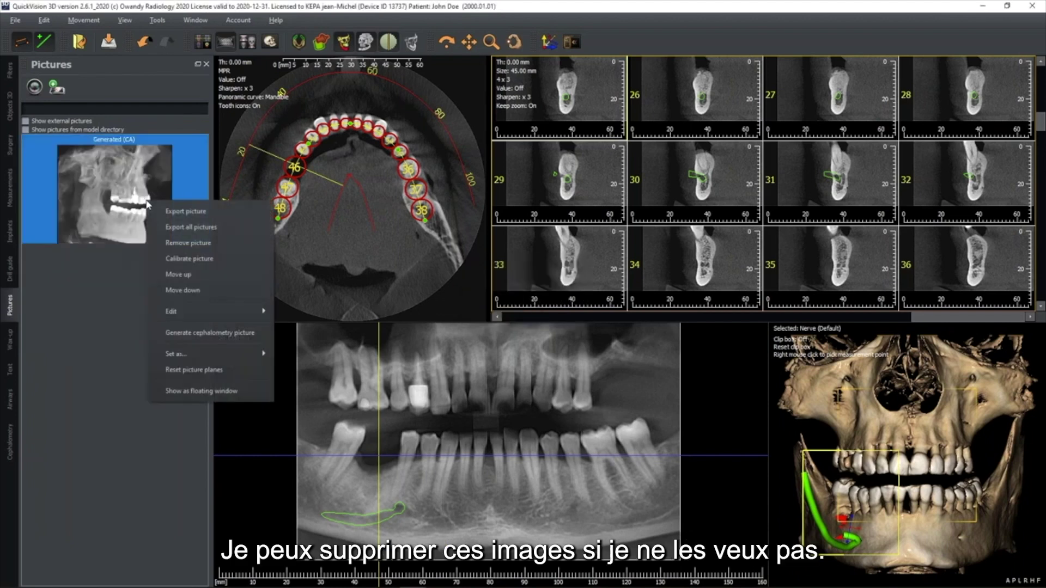
{"action": "left_click", "coordinate": [185, 243]}
{"action": "left_click", "coordinate": [508, 314]}
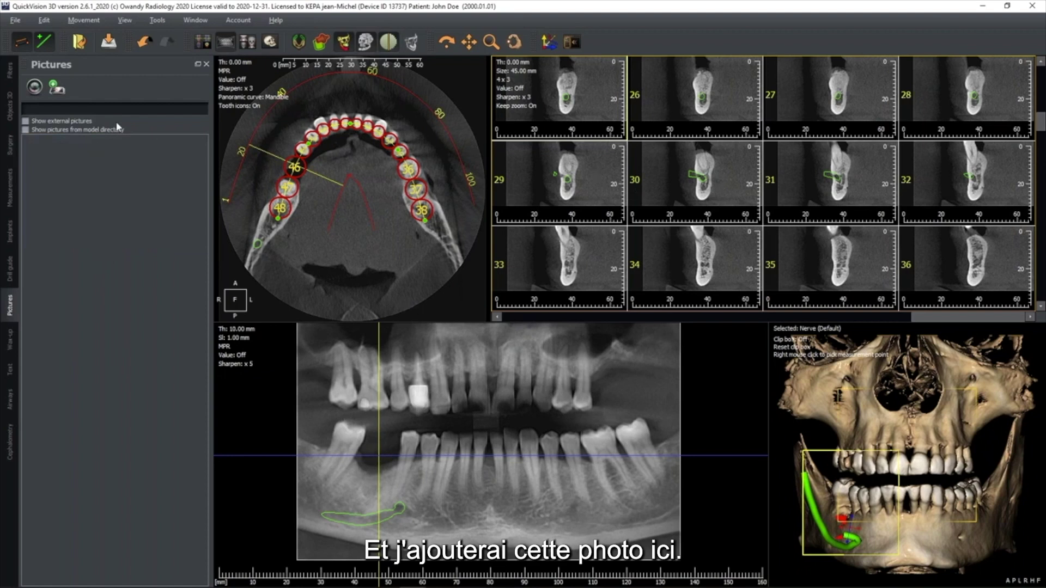
Take a picture of the current views named test with the description comments, and inspect the saved picture at full size
{"action": "left_click", "coordinate": [34, 88]}
{"action": "type", "text": "test"}
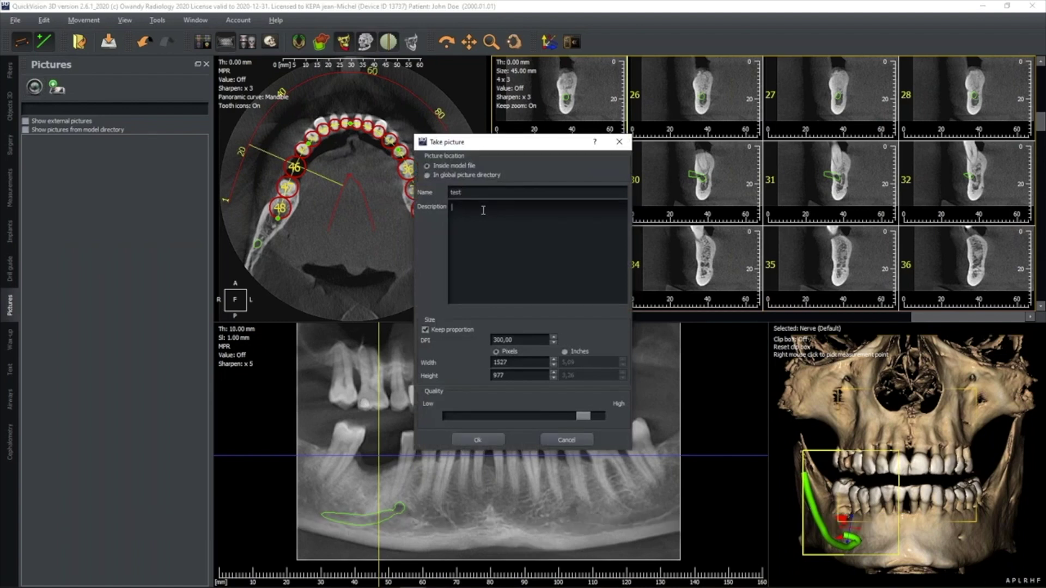
{"action": "type", "text": "comments"}
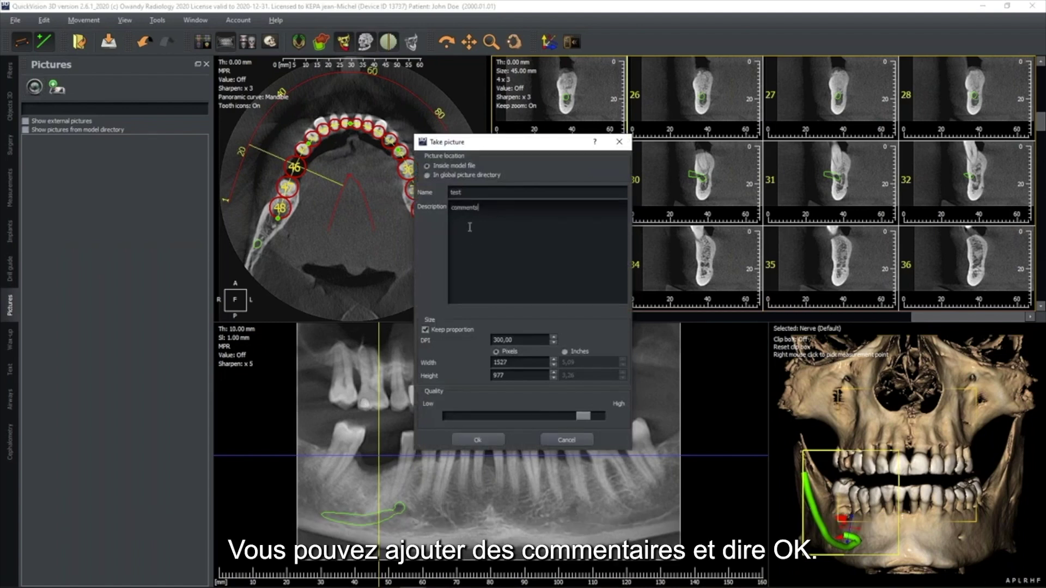
{"action": "left_click", "coordinate": [489, 439]}
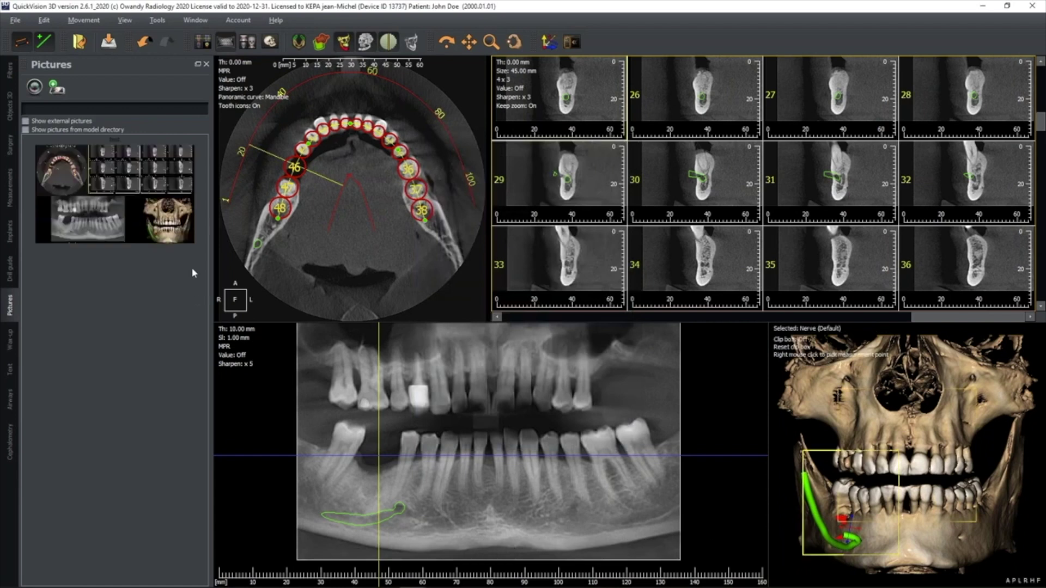
{"action": "double_click", "coordinate": [120, 179]}
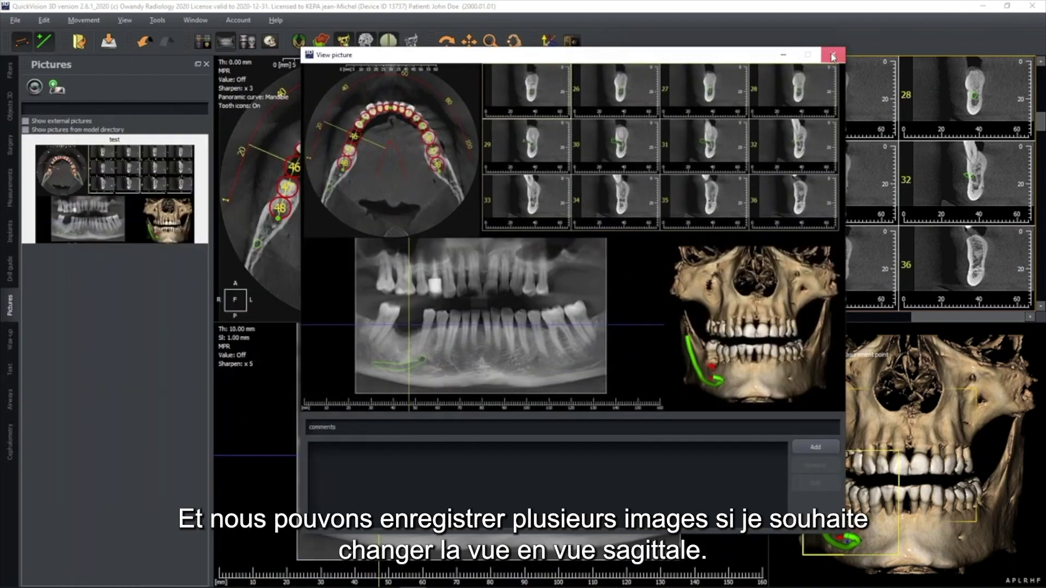
{"action": "left_click", "coordinate": [832, 55]}
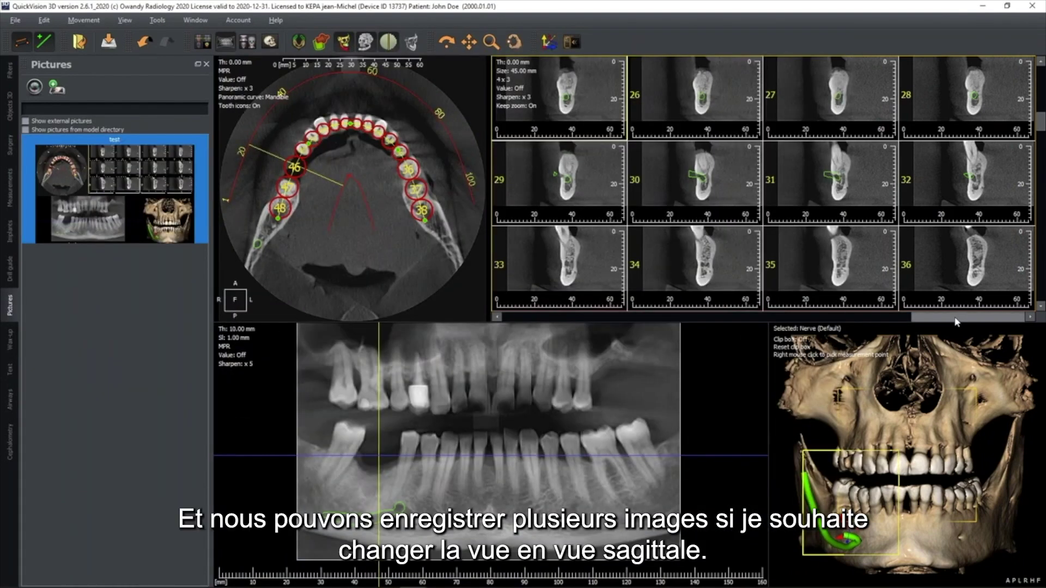
Rotate the cross-section slices to a sagittal orientation along the right mandible and show a single 1 x 1 view
{"action": "left_click_drag", "start_coordinate": [954, 318], "coordinate": [760, 320]}
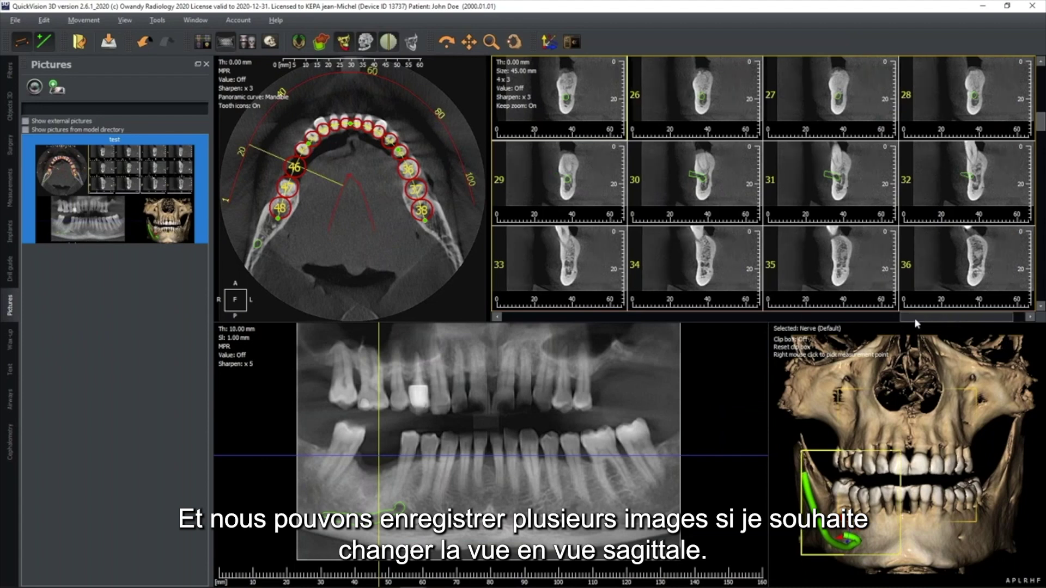
{"action": "left_click", "coordinate": [895, 320]}
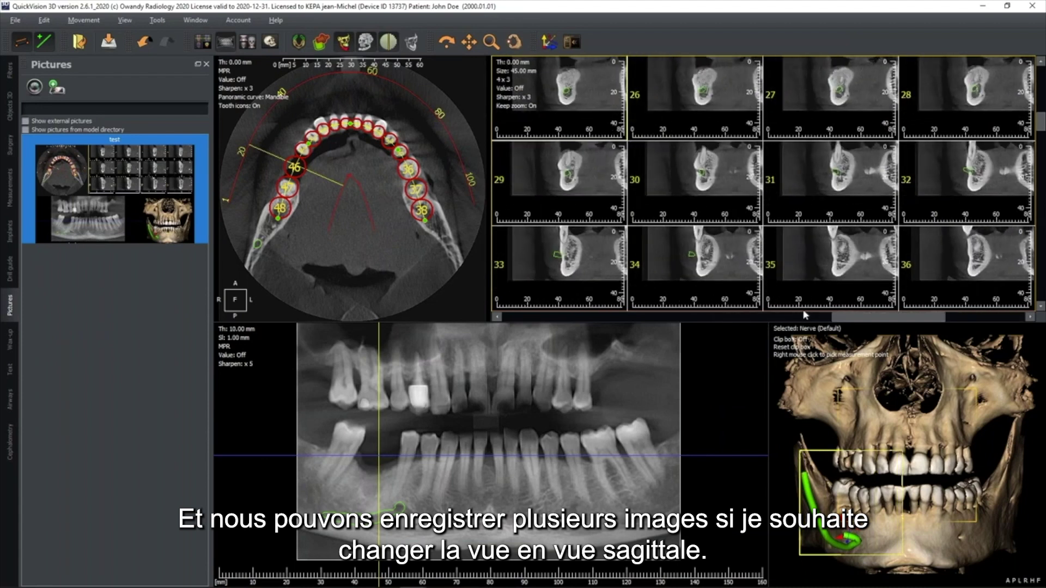
{"action": "left_click", "coordinate": [773, 322]}
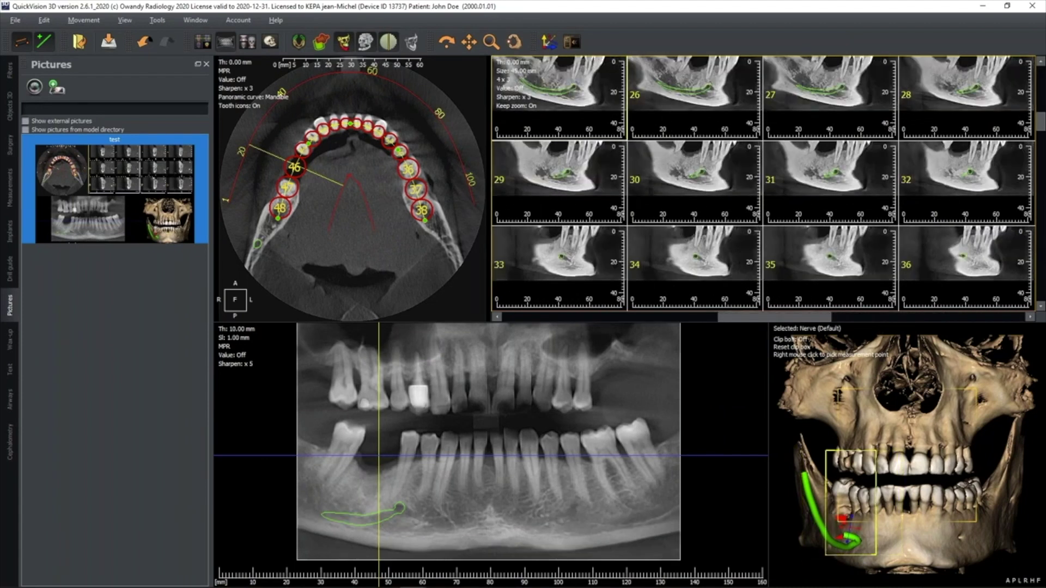
{"action": "right_click", "coordinate": [506, 81]}
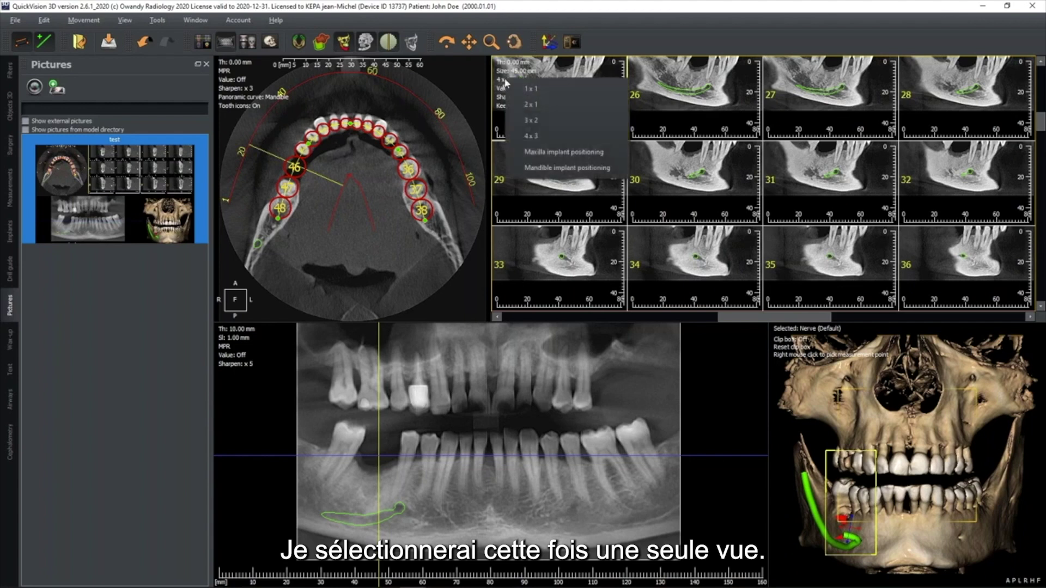
{"action": "left_click", "coordinate": [544, 87]}
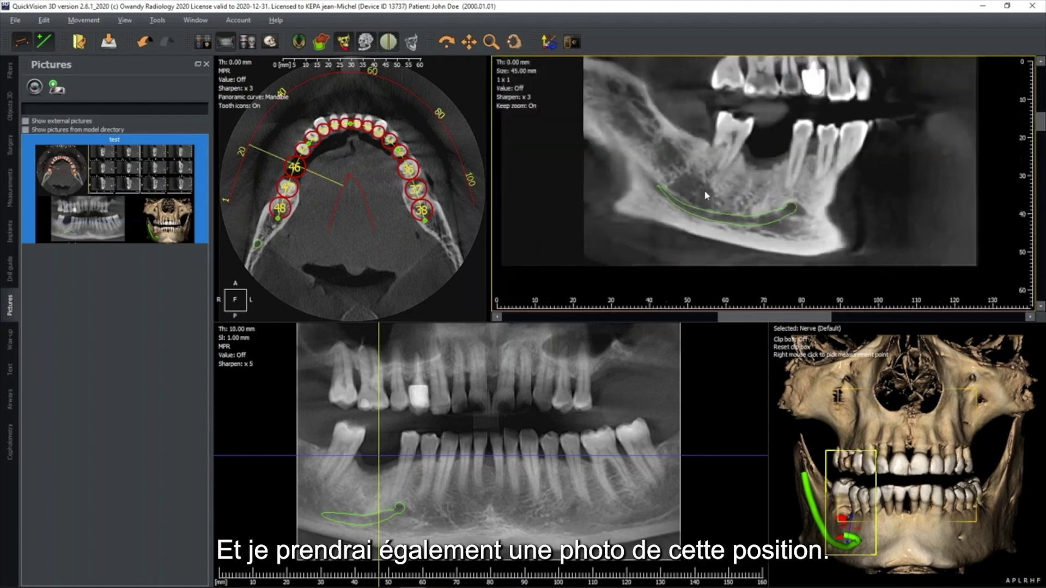
Take a picture of the views with the sagittal slice, named test2
{"action": "left_click", "coordinate": [35, 88]}
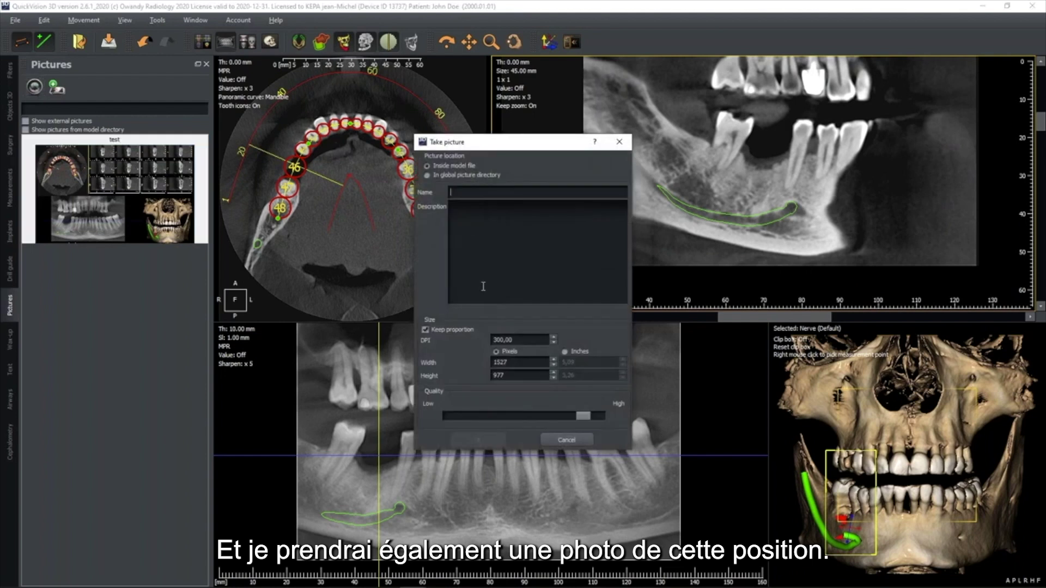
{"action": "type", "text": "test2"}
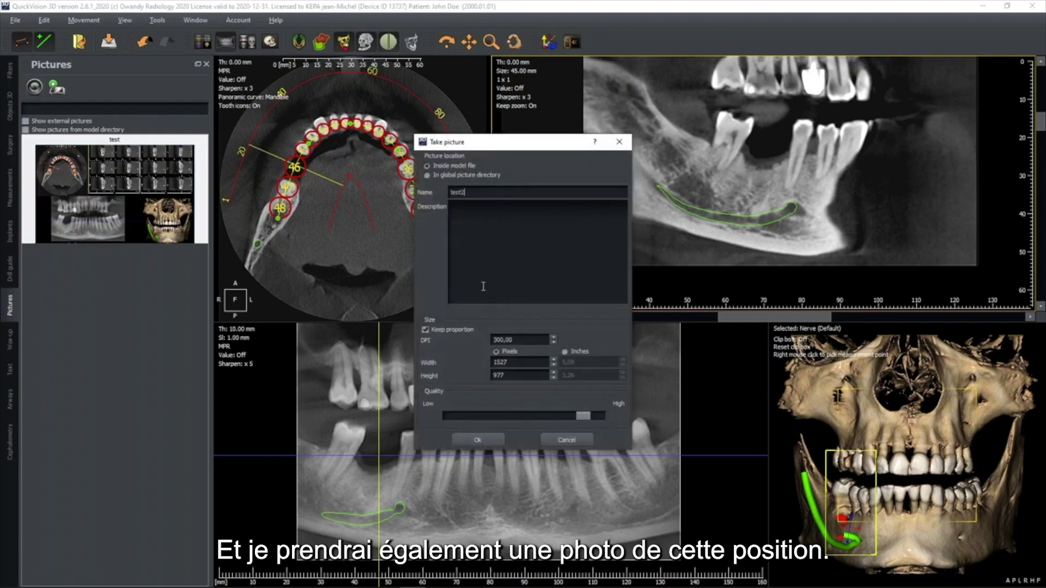
{"action": "left_click", "coordinate": [478, 440]}
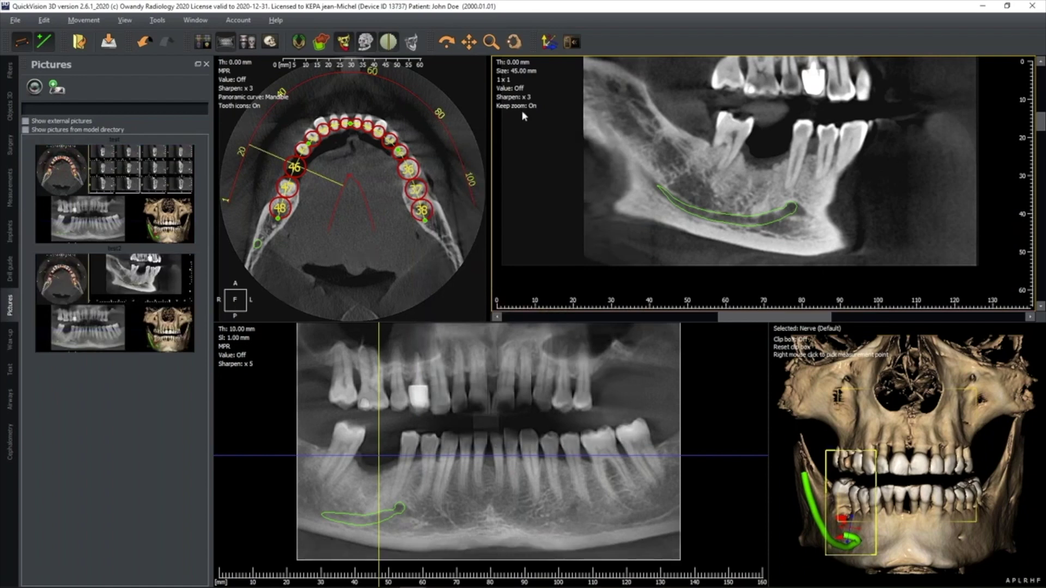
Return the cross-section view to a 4 x 3 slice grid in coronal orientation
{"action": "left_click", "coordinate": [506, 80]}
{"action": "left_click", "coordinate": [536, 140]}
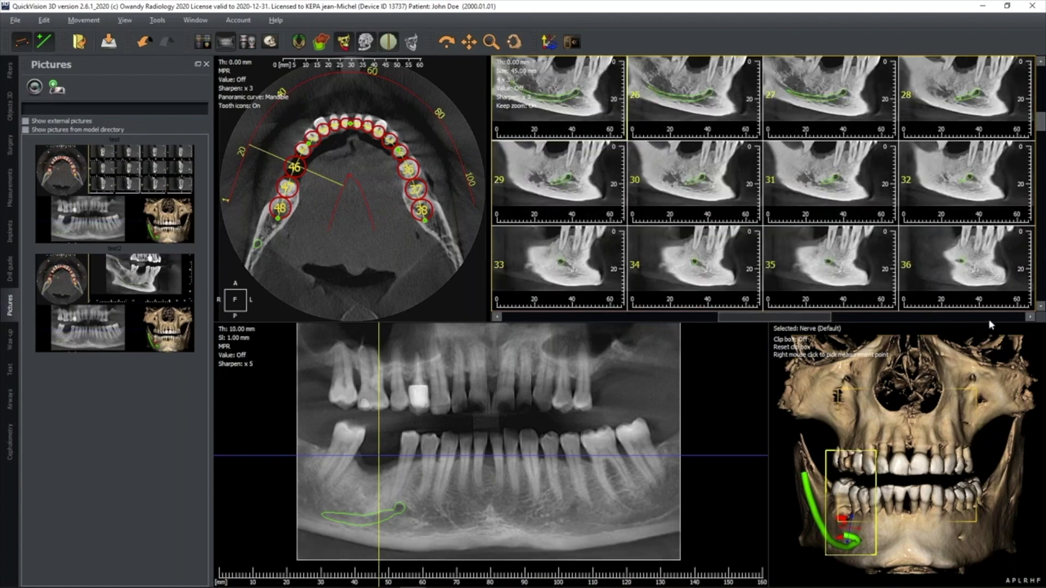
{"action": "left_click", "coordinate": [1006, 318]}
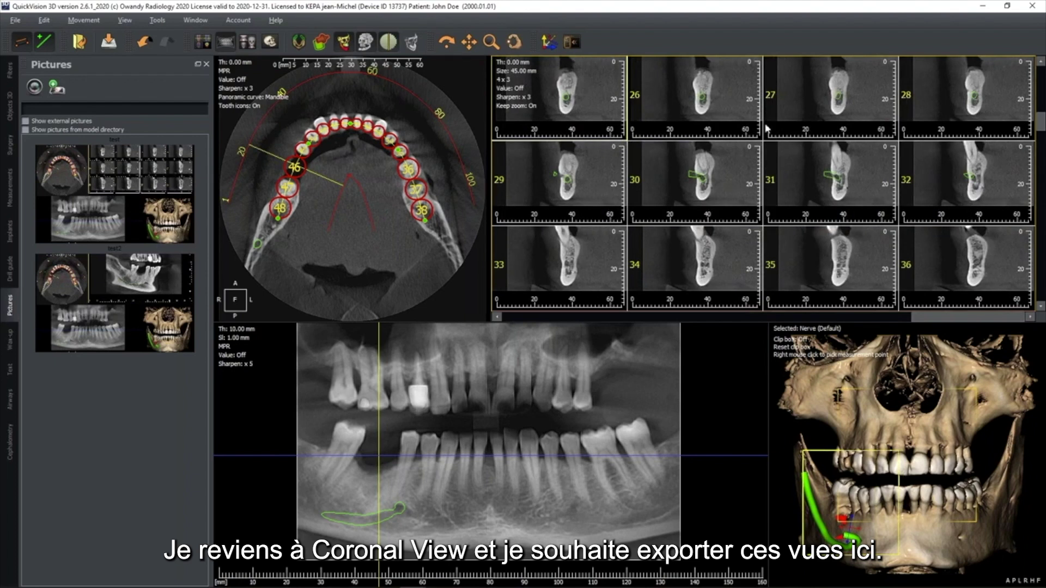
Start a printed report of the study, filling in the practice name and Informations as the additional information
{"action": "left_click", "coordinate": [15, 22]}
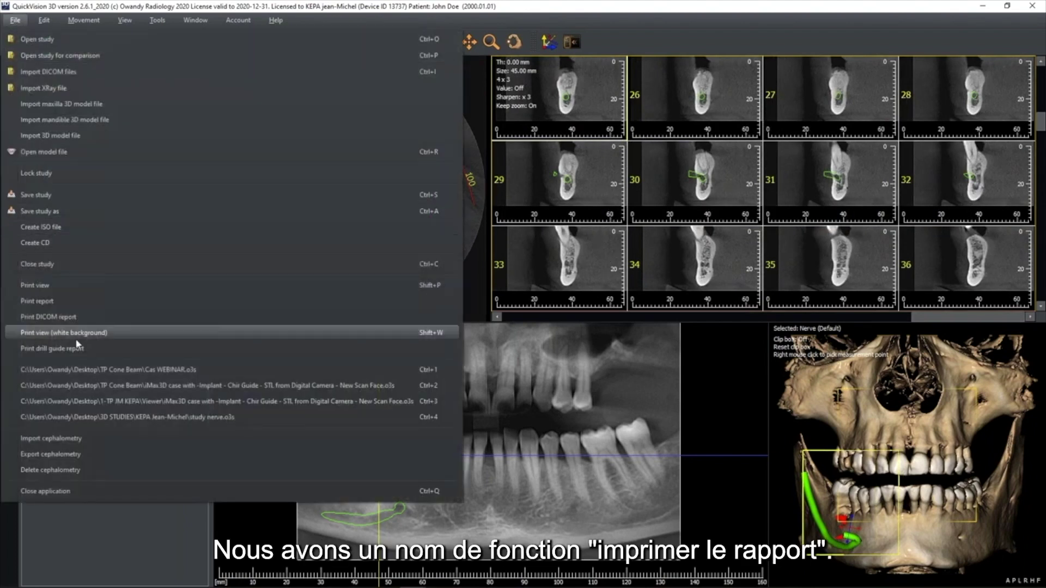
{"action": "left_click", "coordinate": [40, 302]}
{"action": "type", "text": "APEX"}
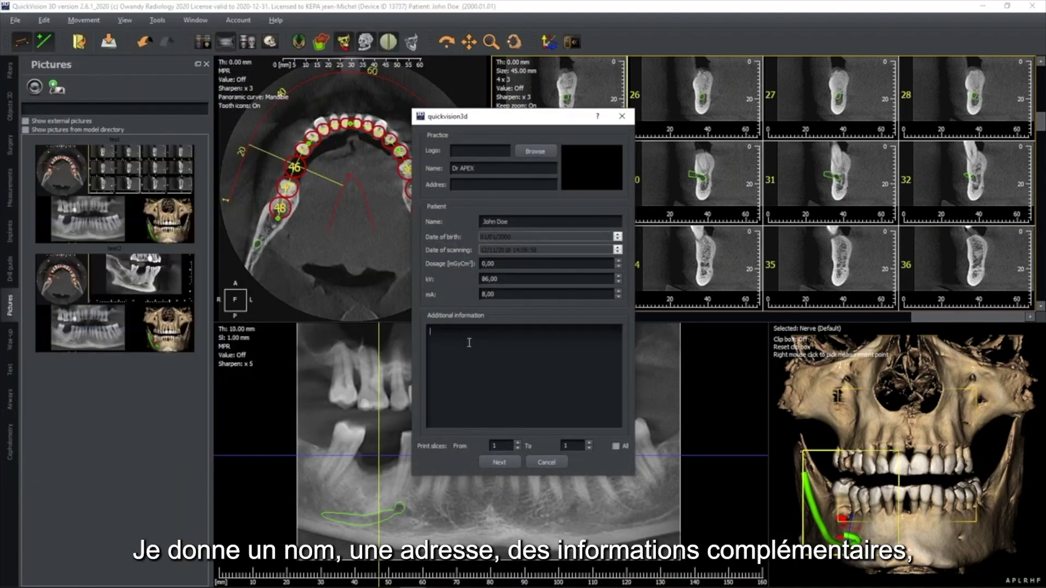
{"action": "type", "text": "formations"}
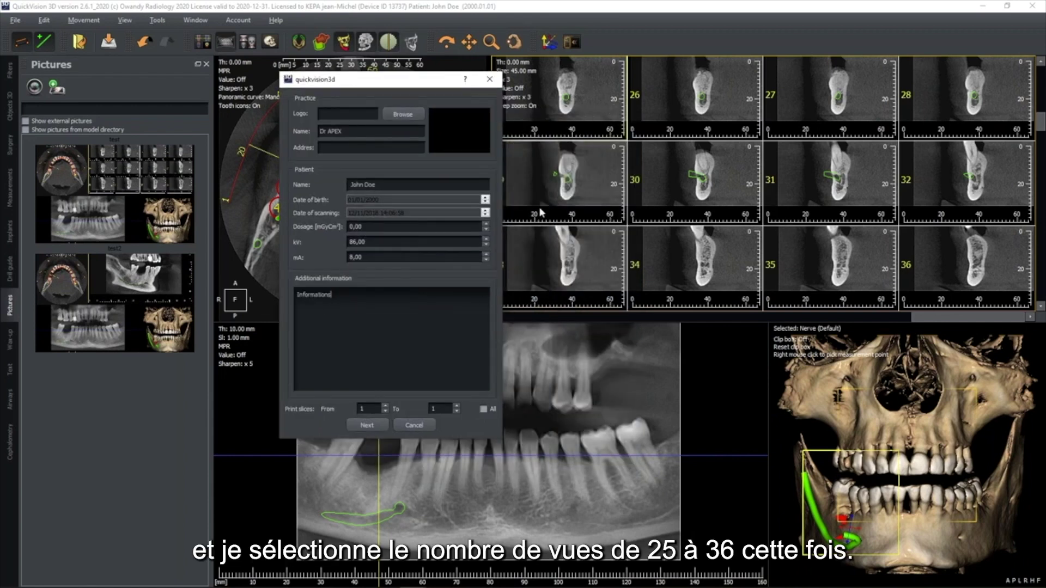
Set the report to print slices 25 to 36 and generate its print preview
{"action": "double_click", "coordinate": [360, 408]}
{"action": "left_click", "coordinate": [440, 410]}
{"action": "left_click", "coordinate": [367, 425]}
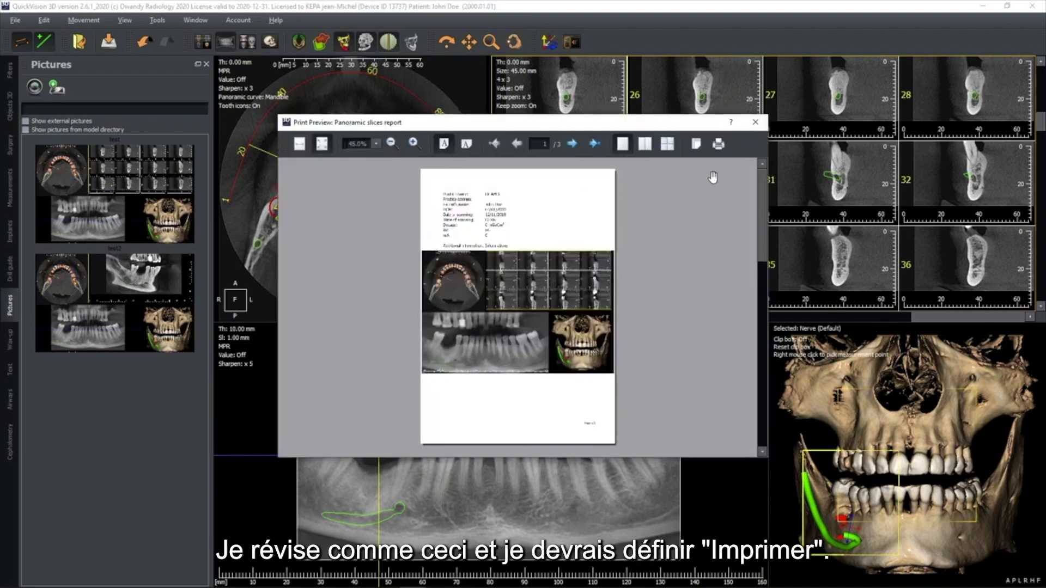
Export the slices report as a PDF named Repport 200526 in the Rapports folder under TP Cone Beam
{"action": "left_click", "coordinate": [718, 145]}
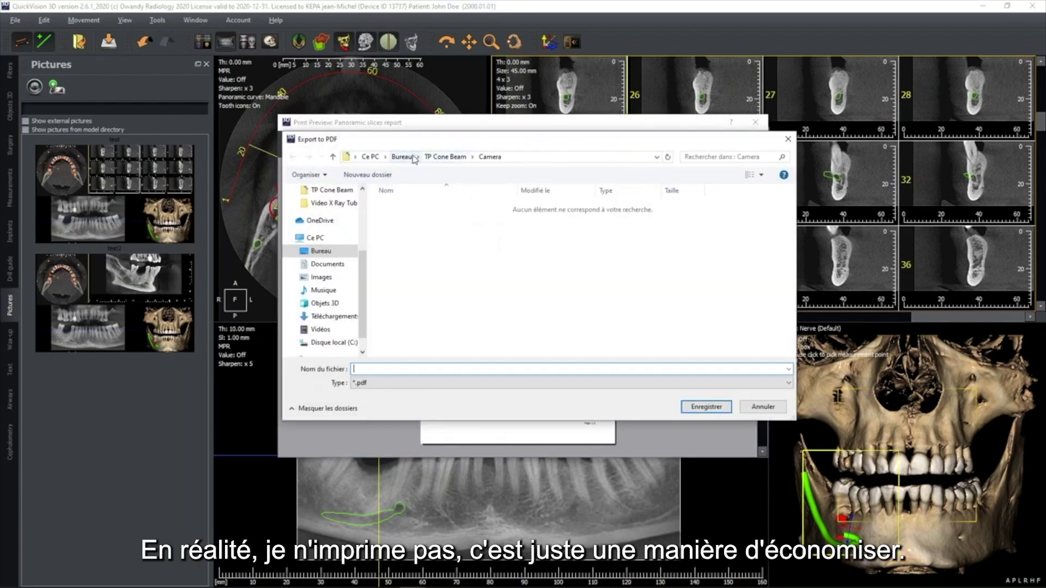
{"action": "left_click", "coordinate": [445, 157]}
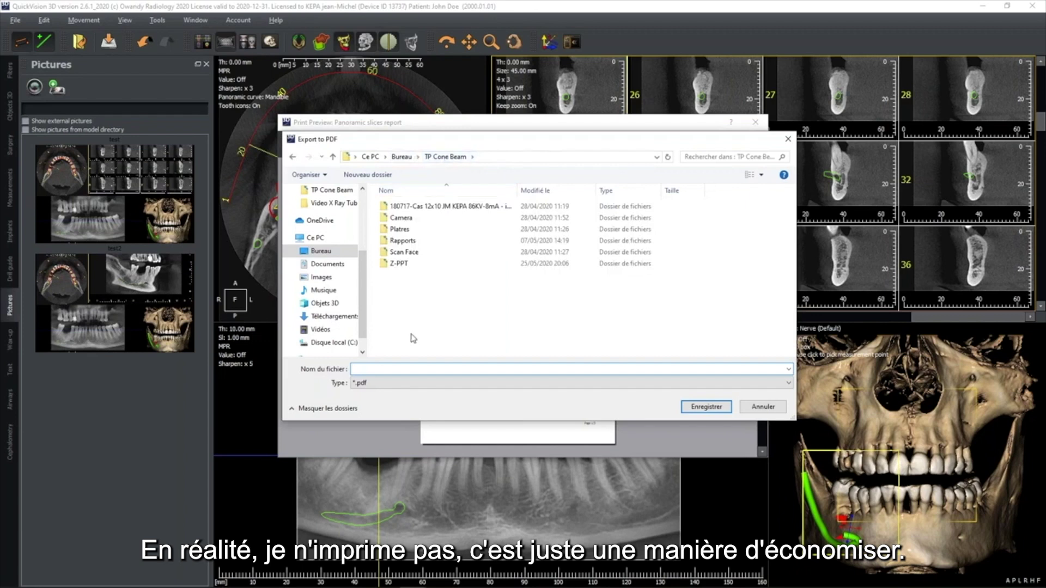
{"action": "double_click", "coordinate": [403, 241]}
{"action": "left_click", "coordinate": [396, 372]}
{"action": "type", "text": "Repport 2020"}
{"action": "left_click", "coordinate": [704, 408]}
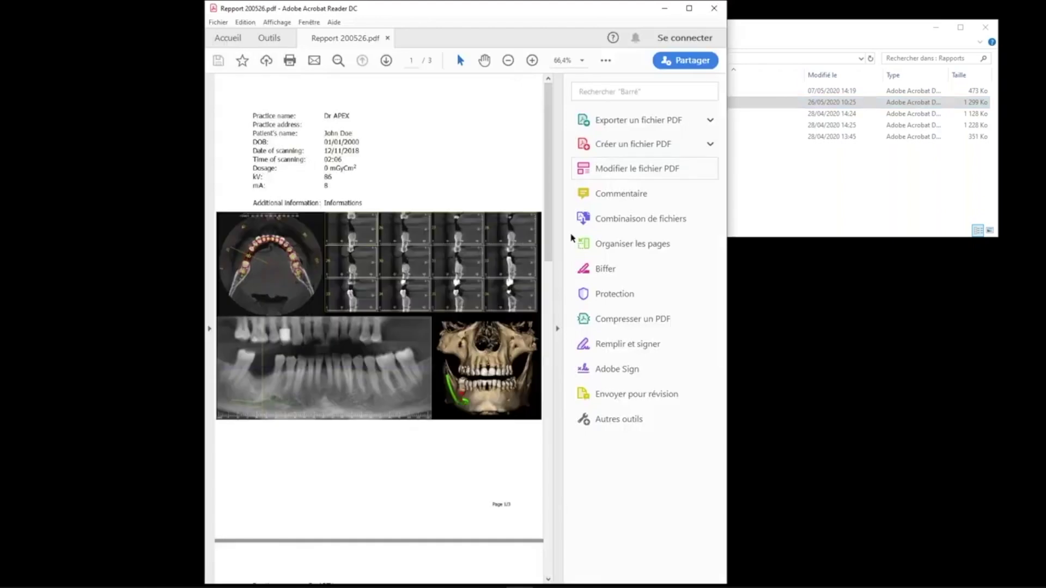
Review the pages of the exported report in Adobe Acrobat Reader, and close the report and its folder
{"action": "left_click", "coordinate": [557, 328]}
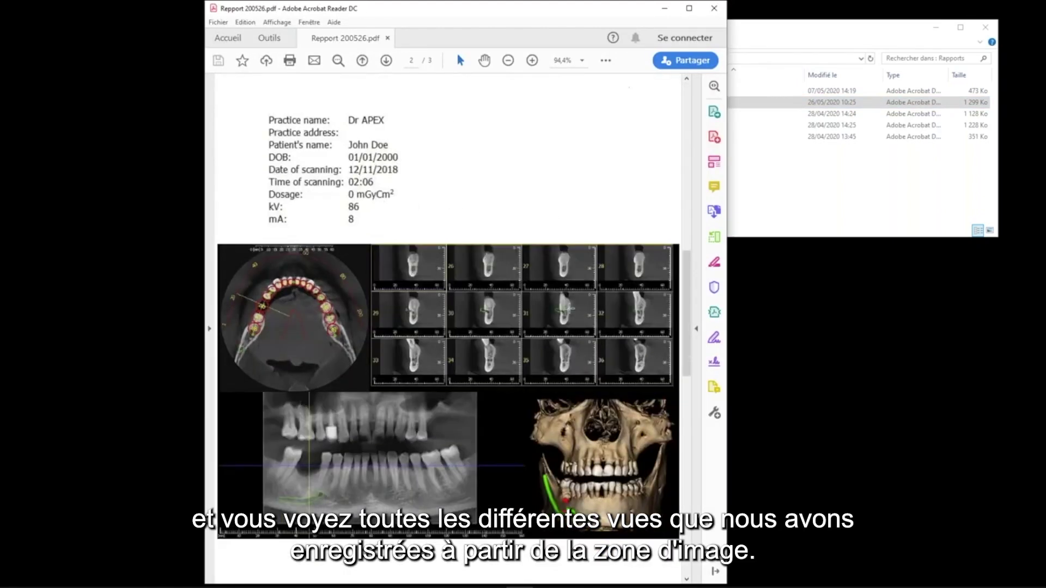
{"action": "scroll", "coordinate": [576, 309], "scroll_direction": "down", "scroll_amount": 15}
{"action": "scroll", "coordinate": [576, 308], "scroll_direction": "down", "scroll_amount": 5}
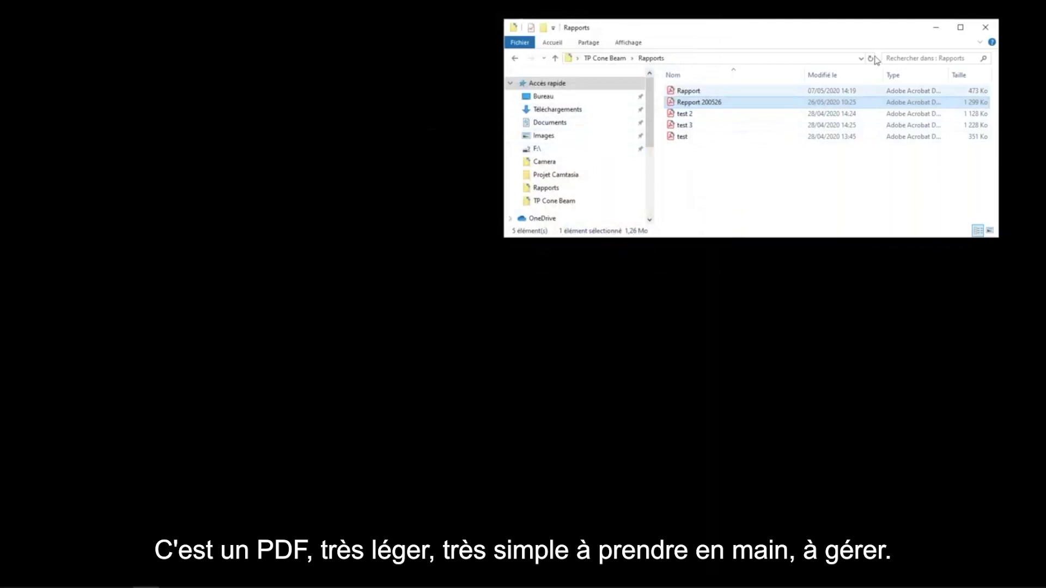
{"action": "left_click", "coordinate": [986, 26]}
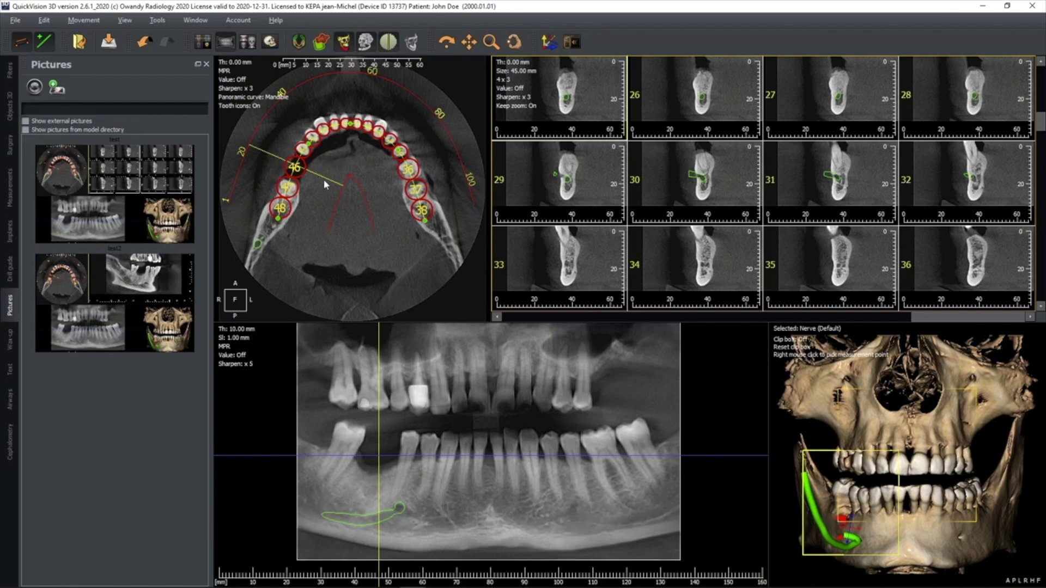
Bring up the cross-section at tooth 46 as a single enlarged 1 x 1 view
{"action": "left_click", "coordinate": [302, 175]}
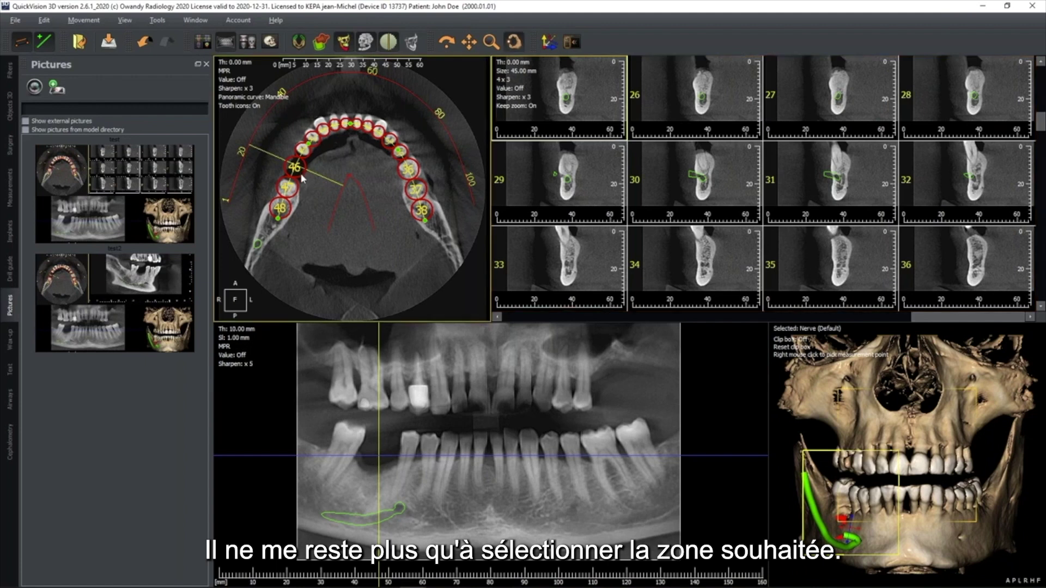
{"action": "double_click", "coordinate": [298, 165]}
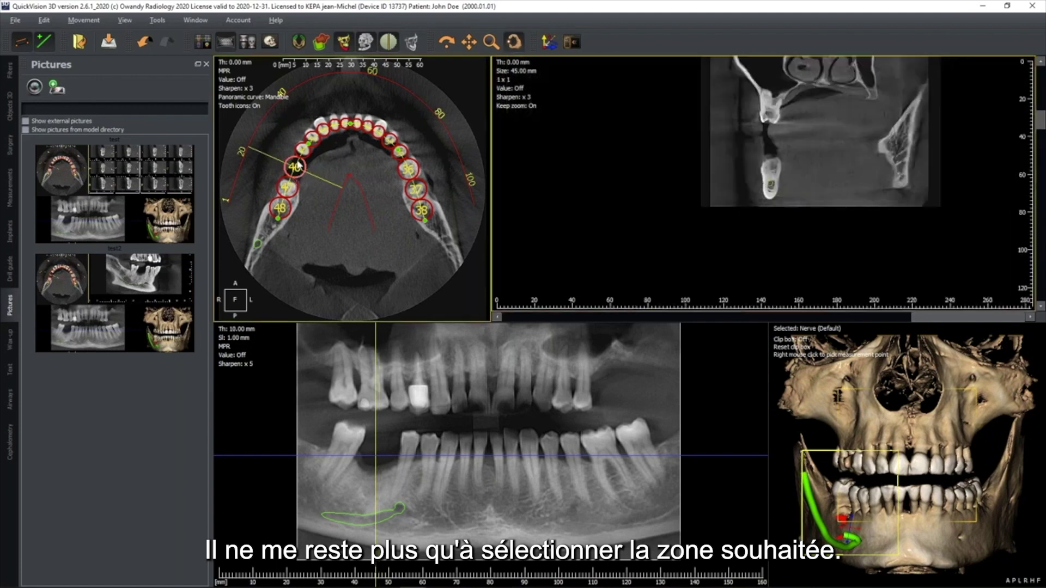
{"action": "scroll", "coordinate": [747, 181], "scroll_direction": "up", "scroll_amount": 5}
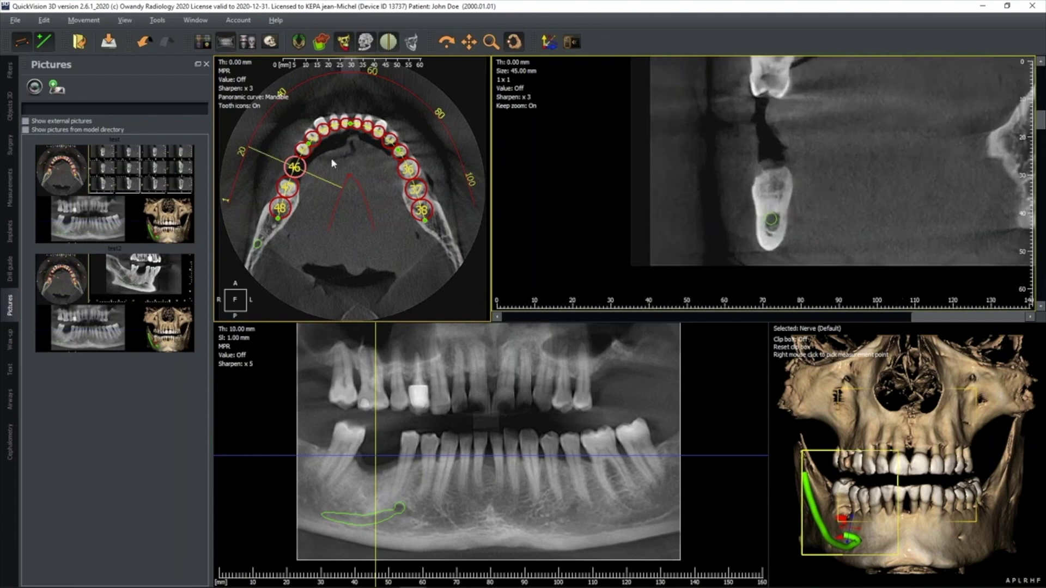
Add the ETK NATURALL+ implant NICP_35.080 with a wax-up at tooth 46
{"action": "right_click", "coordinate": [303, 168]}
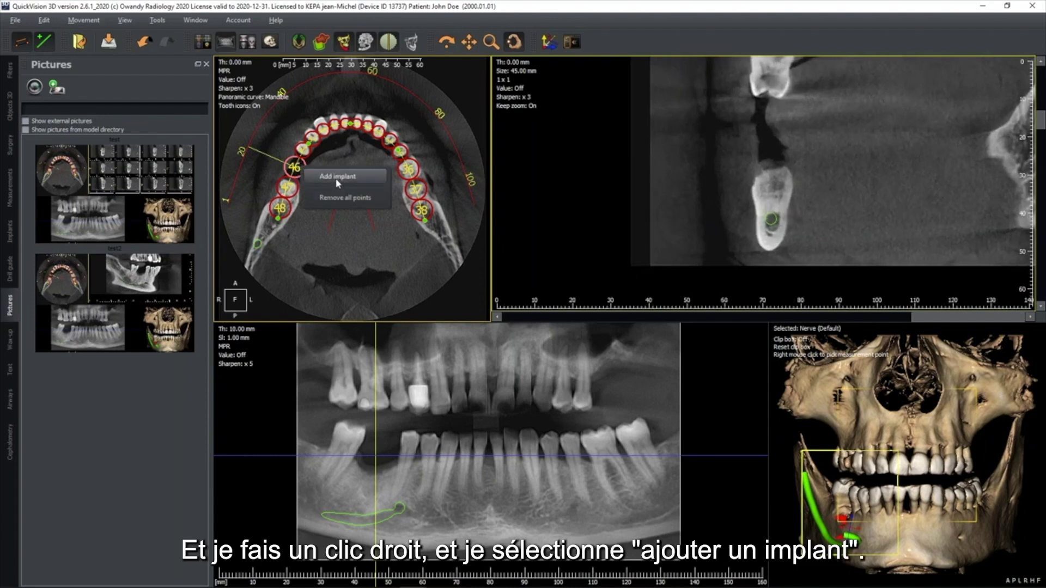
{"action": "left_click", "coordinate": [337, 177]}
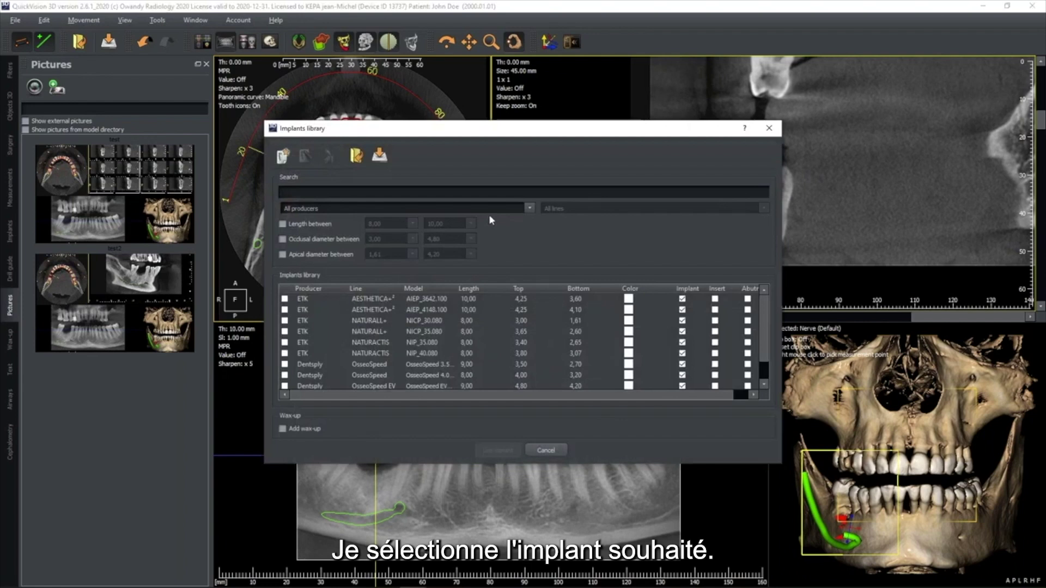
{"action": "left_click", "coordinate": [382, 332]}
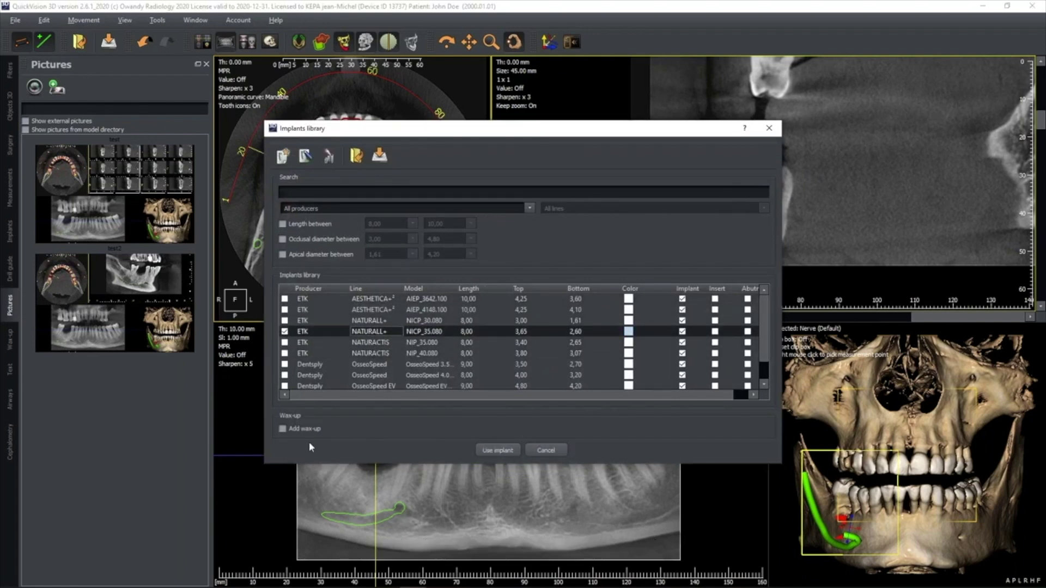
{"action": "left_click", "coordinate": [282, 429]}
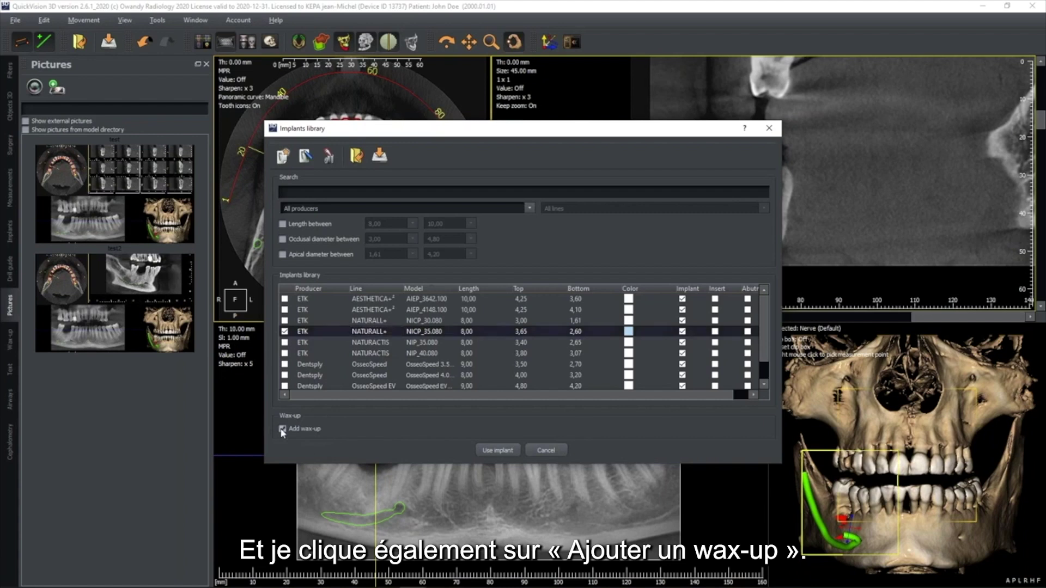
{"action": "left_click", "coordinate": [505, 452]}
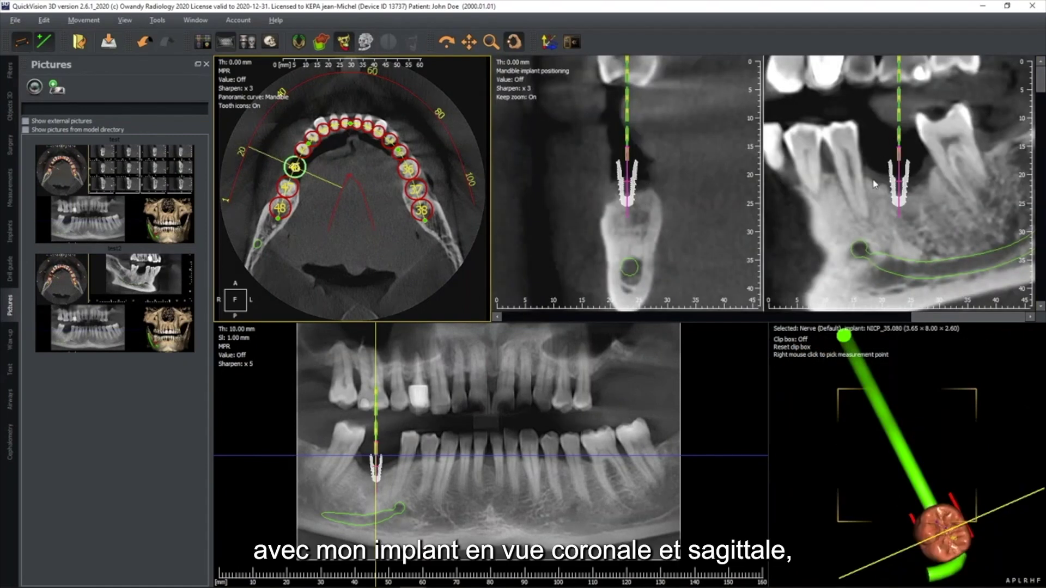
Tilt the 3D view to show the implant and crown in profile, and display the skull bone around them
{"action": "left_click_drag", "start_coordinate": [921, 463], "coordinate": [919, 413]}
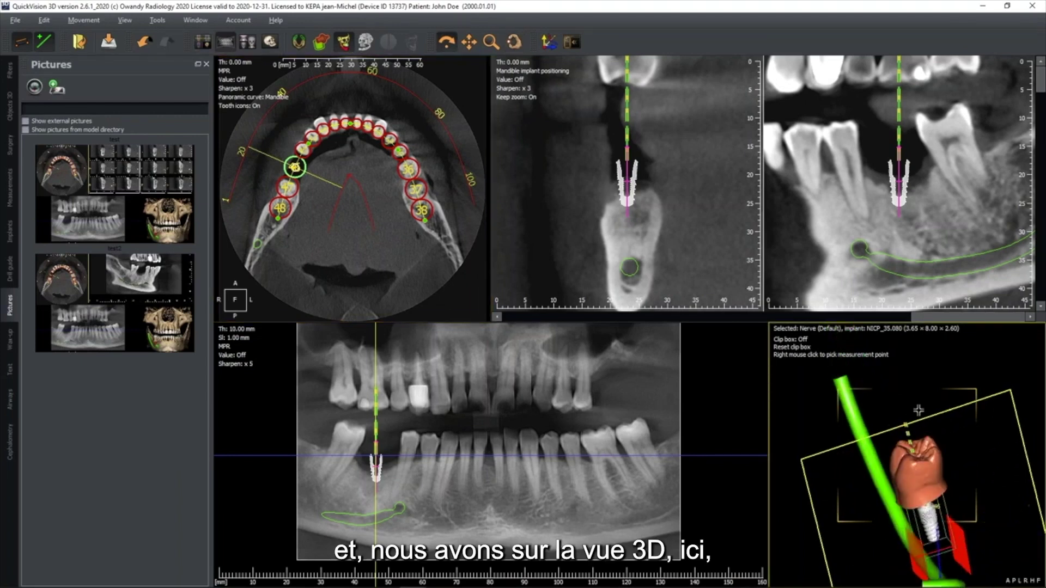
{"action": "left_click", "coordinate": [365, 42]}
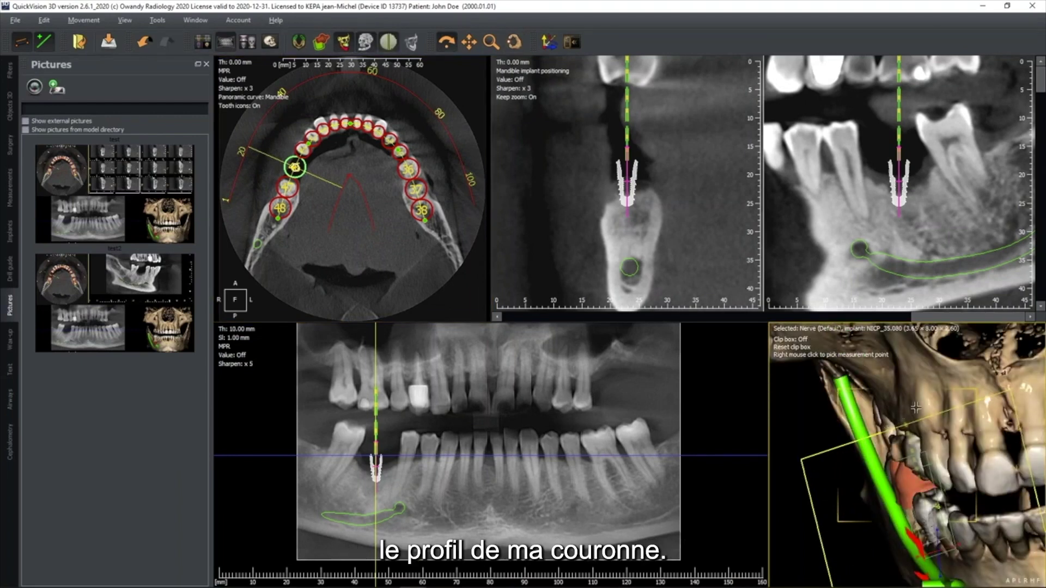